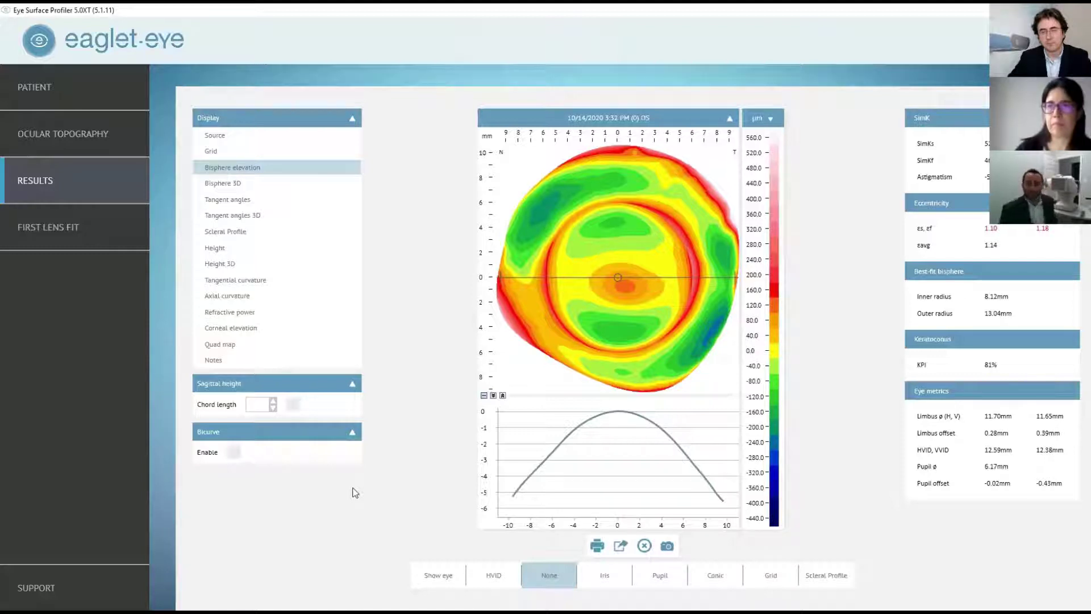
{"action": "left_click", "coordinate": [231, 298]}
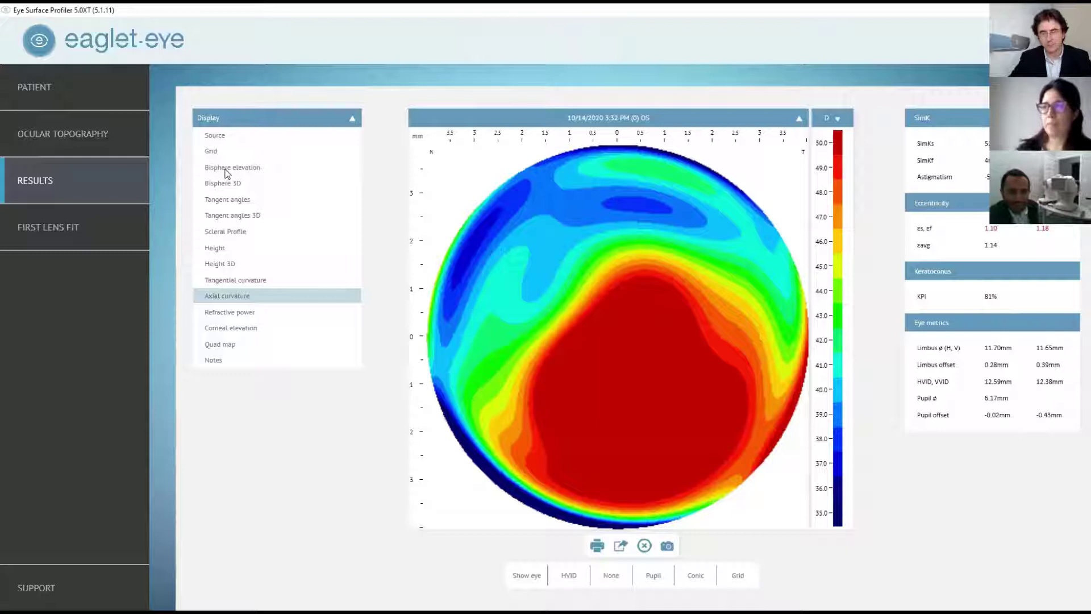
{"action": "mouse_move", "coordinate": [963, 148]}
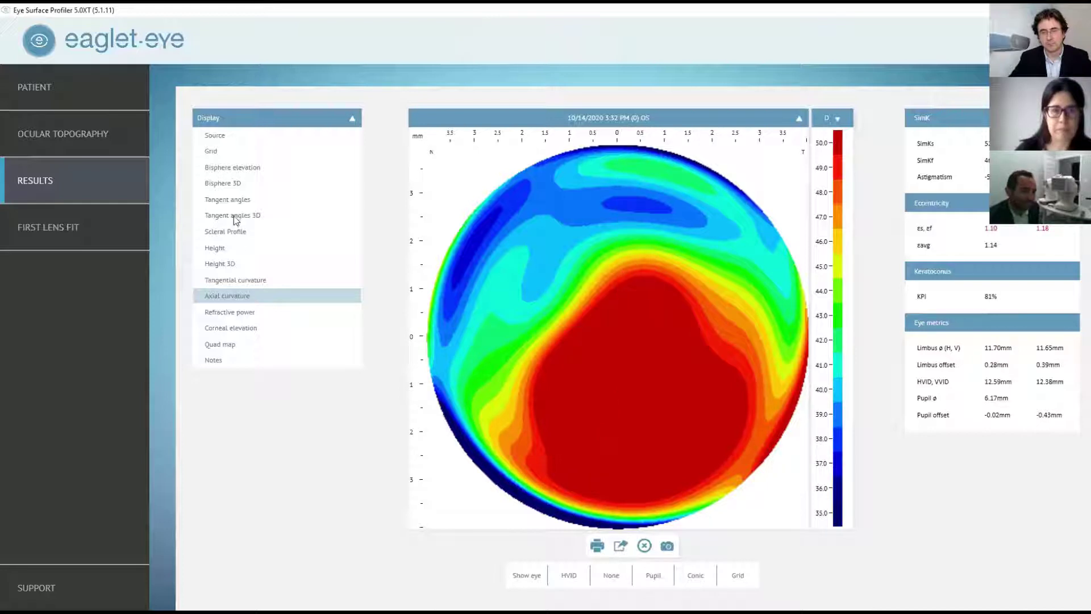
{"action": "left_click", "coordinate": [219, 173]}
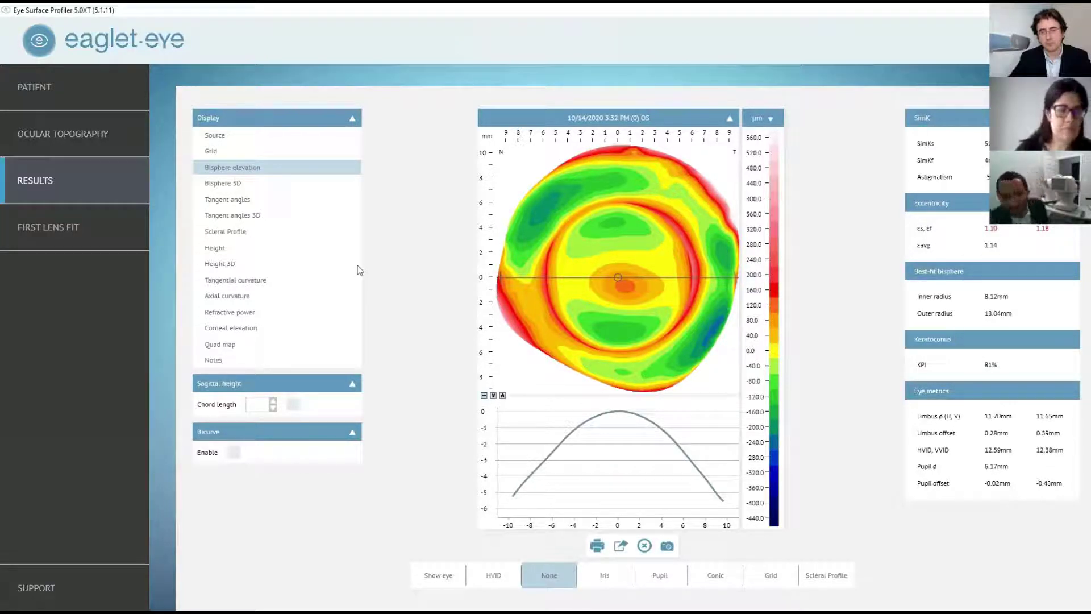
{"action": "mouse_move", "coordinate": [540, 215]}
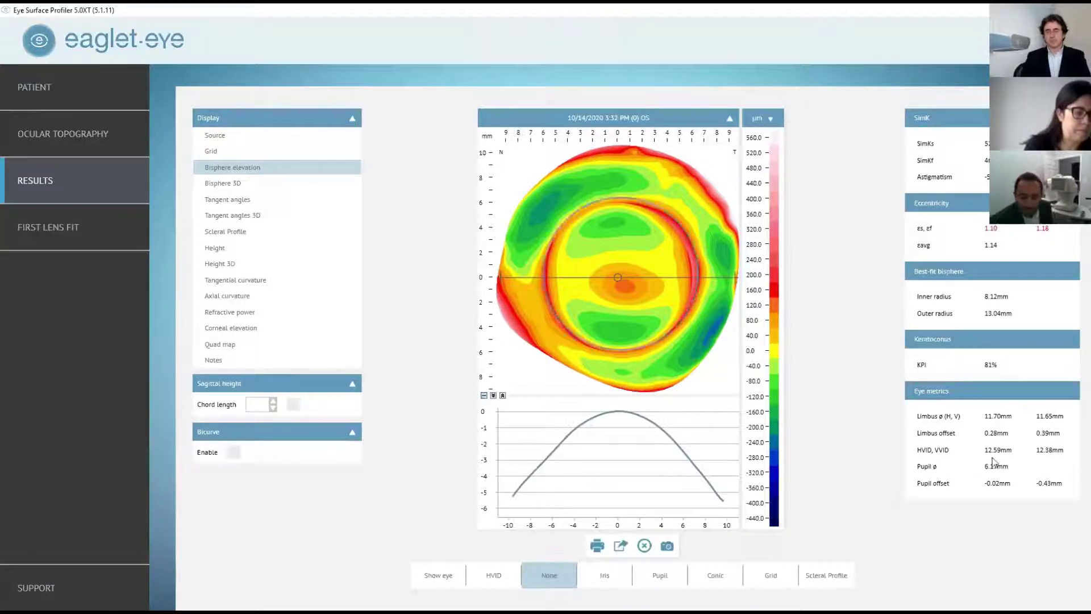
{"action": "mouse_move", "coordinate": [997, 455]}
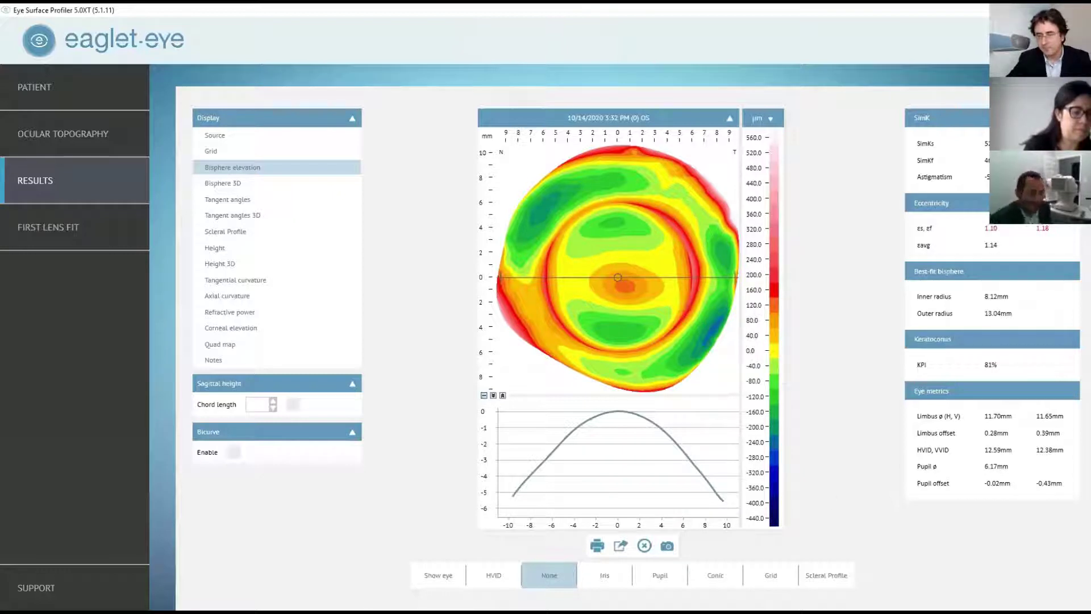
- Show the OS eye photo and adjust the HVID line so it reads 12.53mm
{"action": "left_click", "coordinate": [475, 582]}
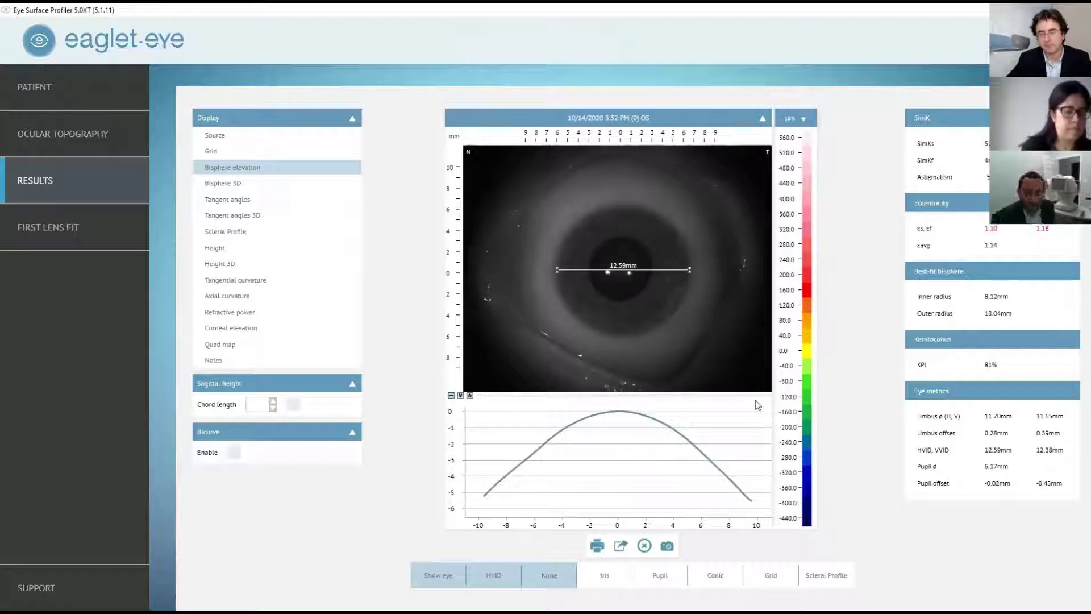
{"action": "left_click_drag", "start_coordinate": [689, 269], "coordinate": [688, 270]}
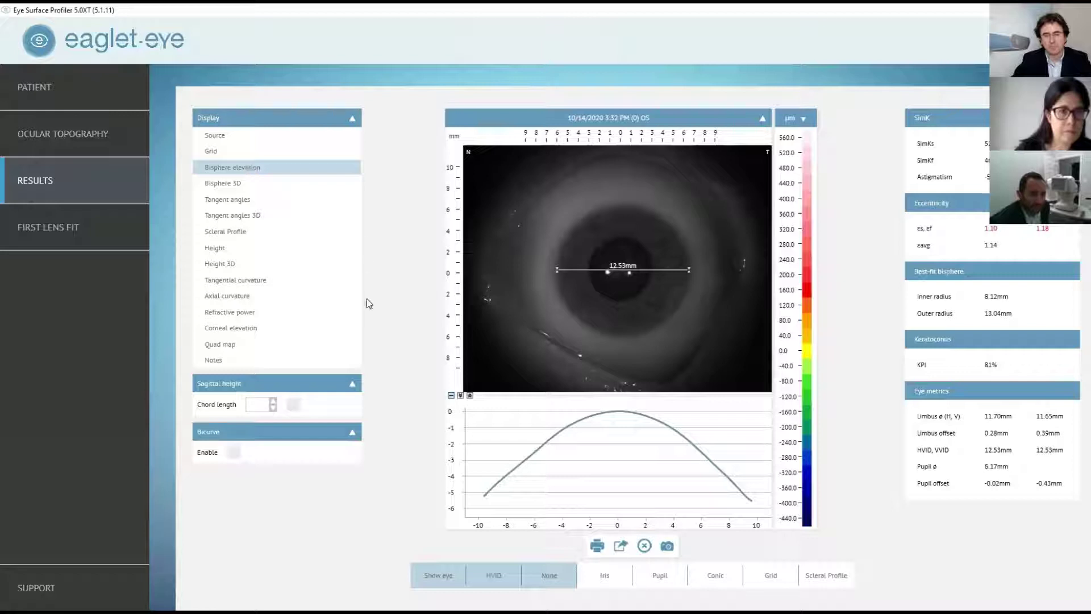
- On First Lens Fit, choose supplier Acculens, type MAXIM and diameter 16.4
{"action": "left_click", "coordinate": [104, 242]}
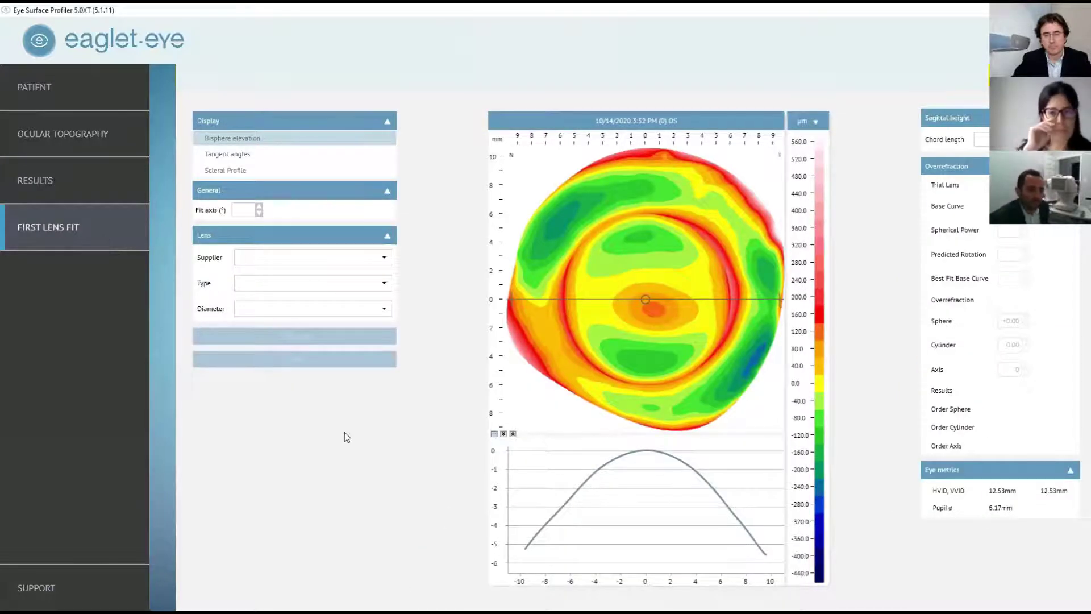
{"action": "left_click", "coordinate": [370, 261]}
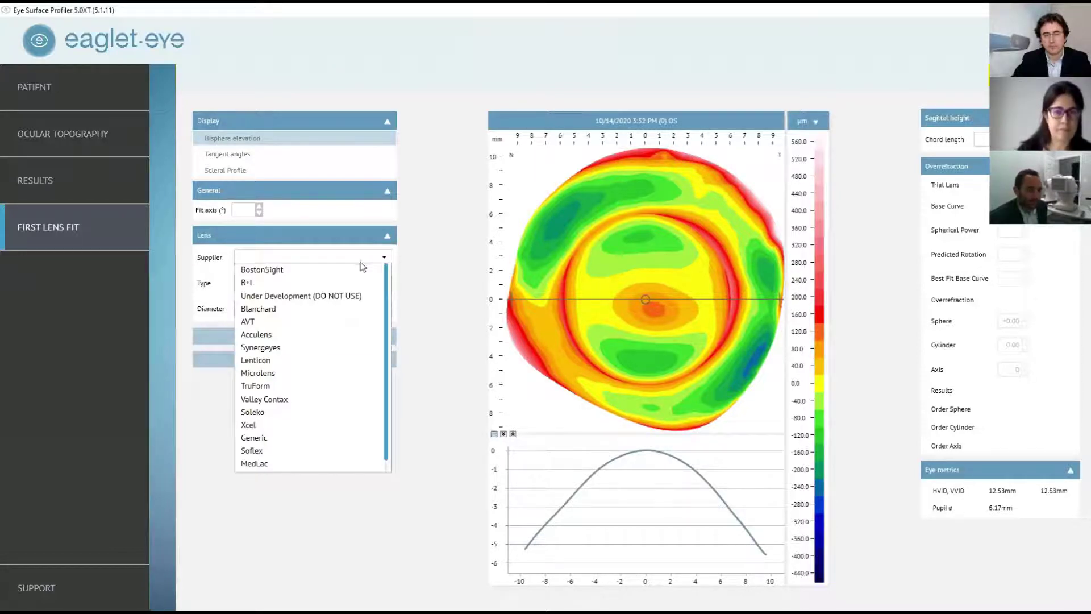
{"action": "left_click", "coordinate": [266, 336]}
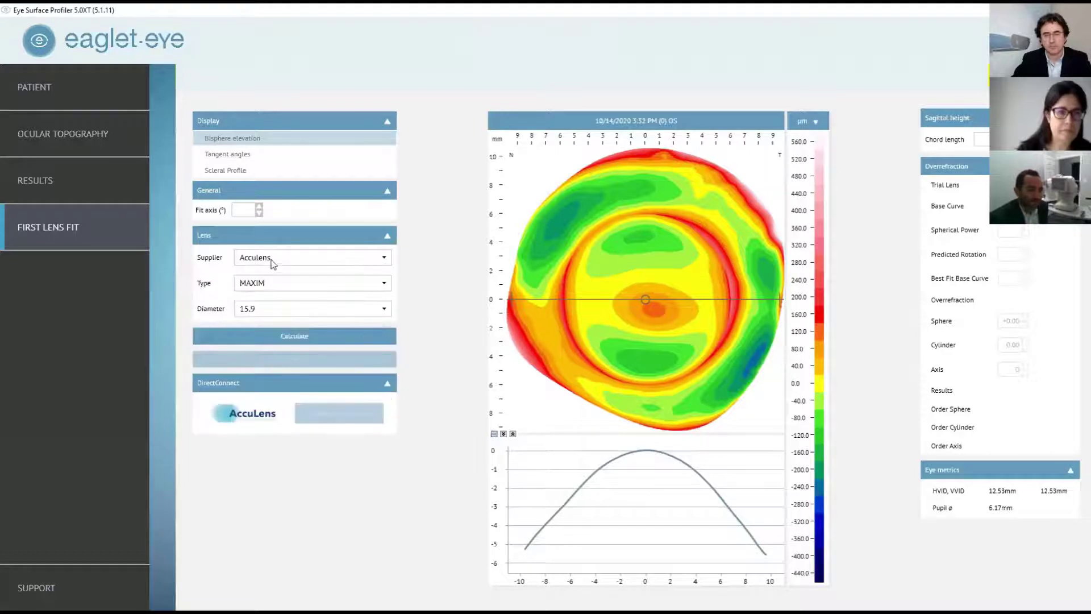
{"action": "left_click", "coordinate": [266, 287]}
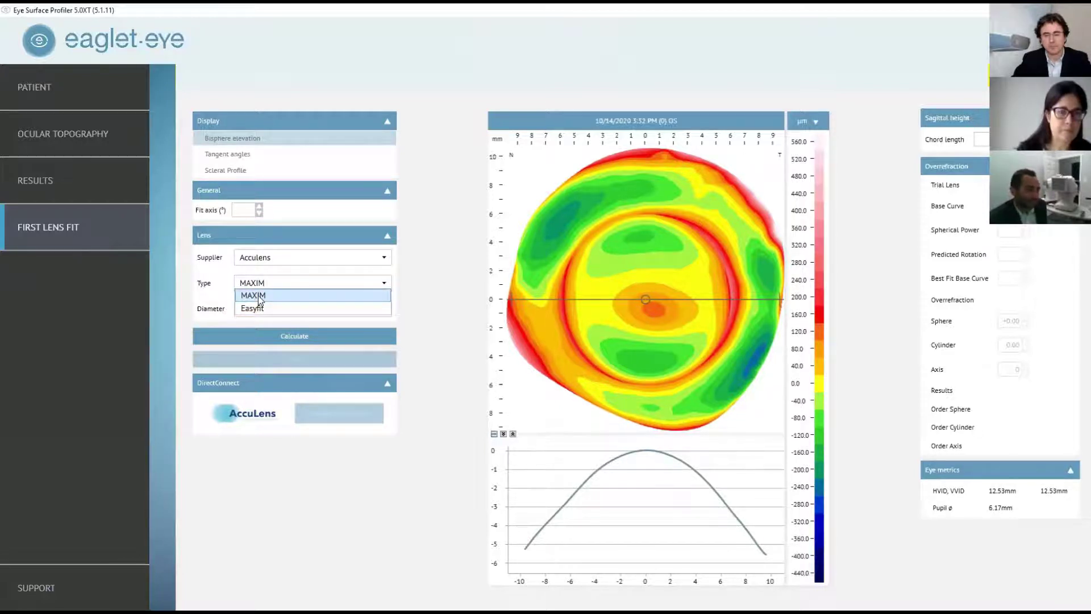
{"action": "left_click", "coordinate": [258, 295]}
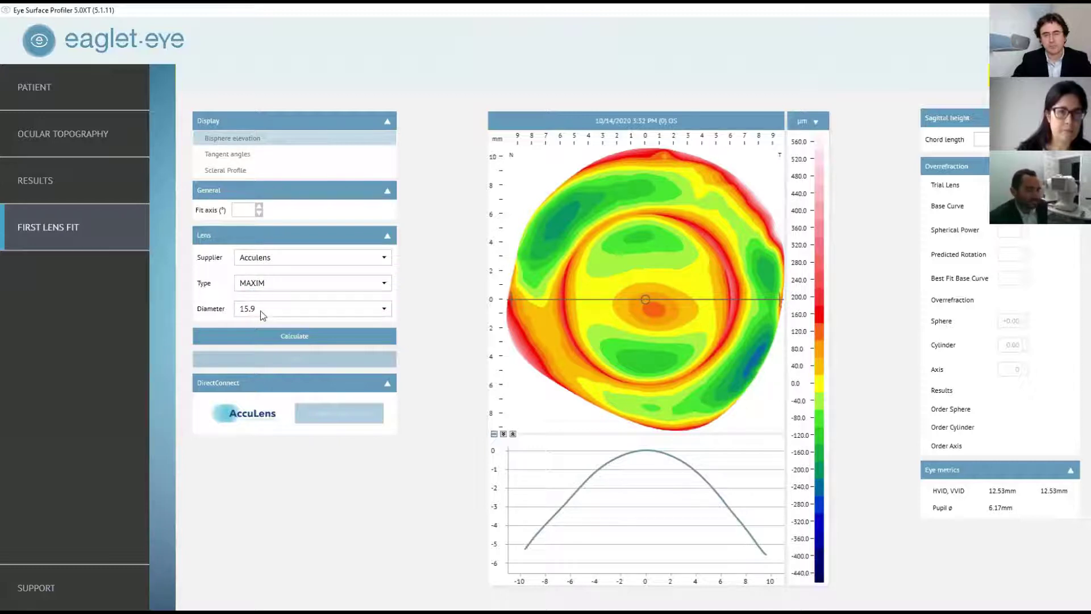
{"action": "left_click", "coordinate": [261, 311]}
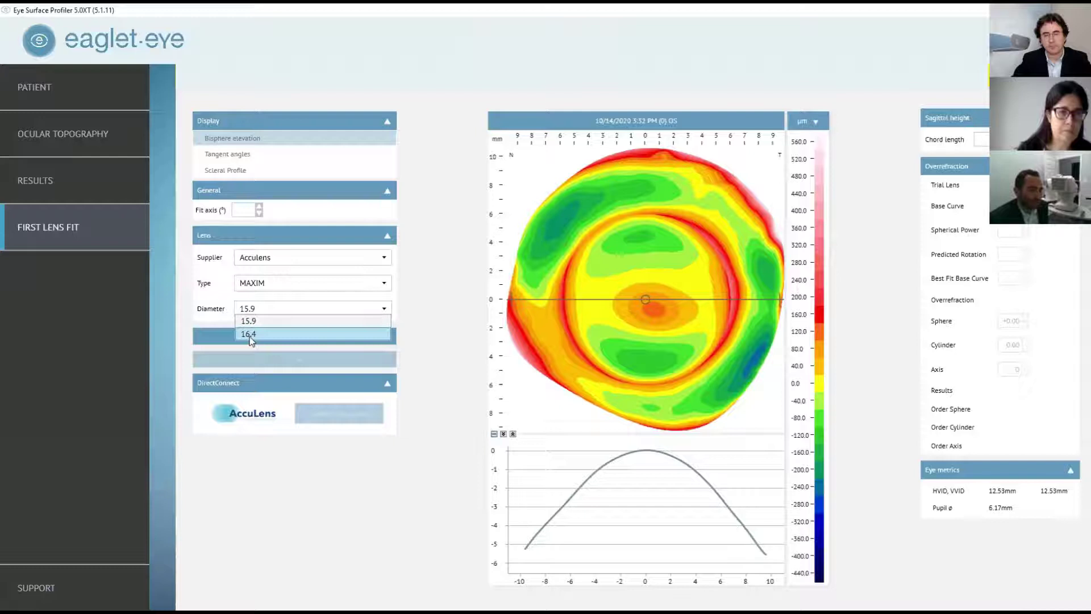
{"action": "left_click", "coordinate": [250, 335]}
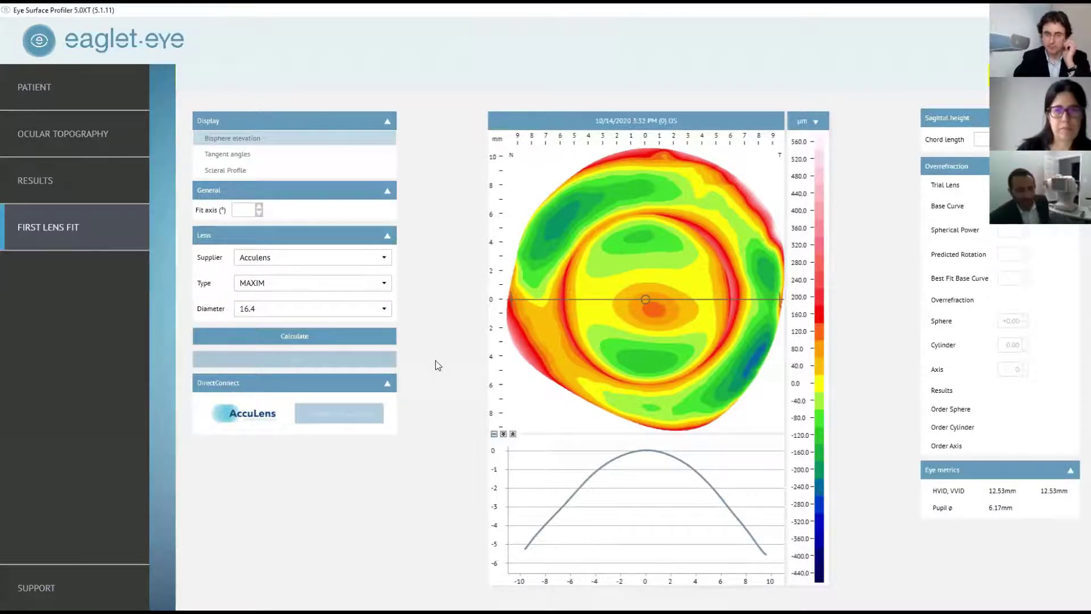
- Calculate the fit (trial SAG 5.19, BC 7.5, axis 48°) and connect to AccuLens DirectConnect
{"action": "left_click", "coordinate": [303, 339]}
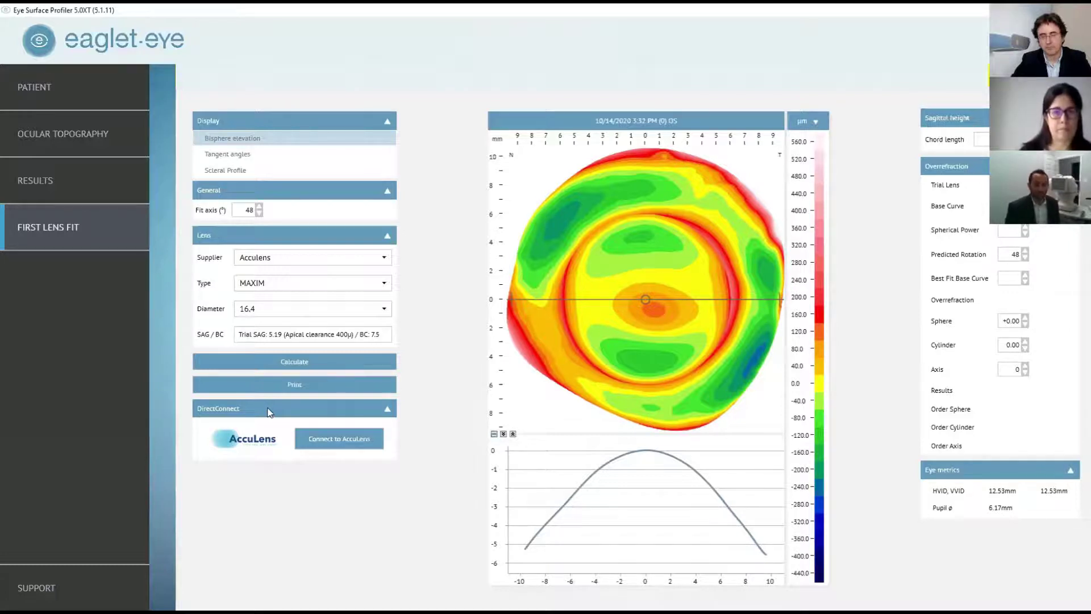
{"action": "left_click", "coordinate": [339, 448]}
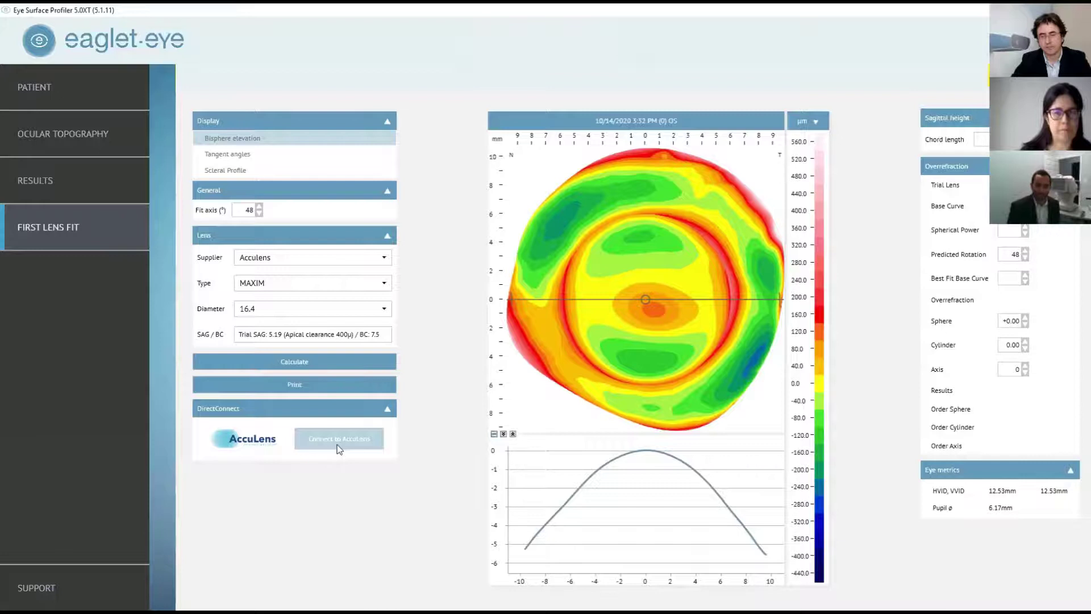
{"action": "left_click", "coordinate": [341, 447]}
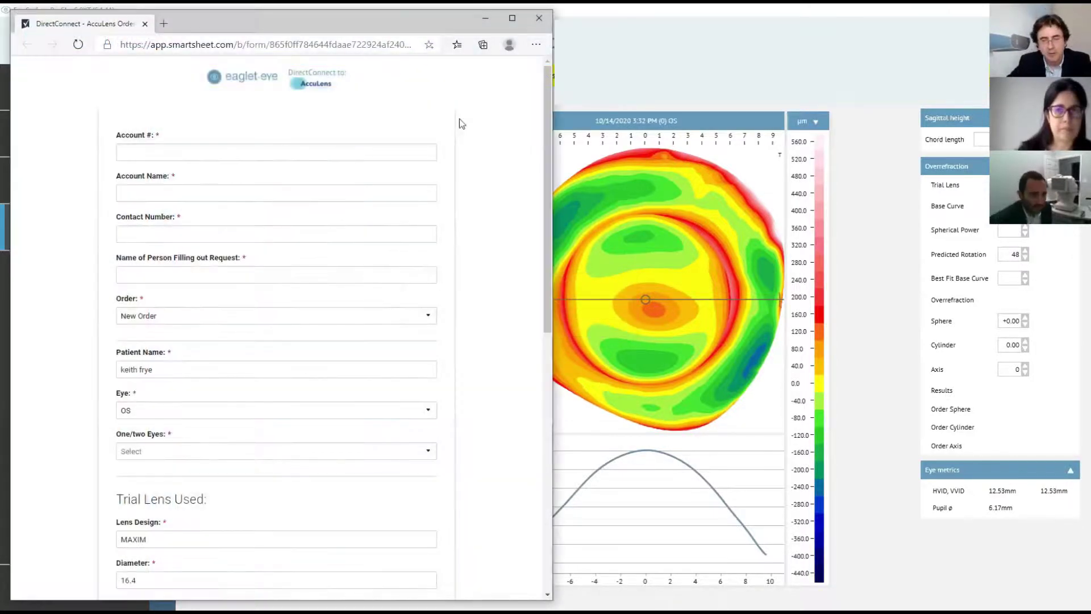
{"action": "left_click", "coordinate": [157, 150]}
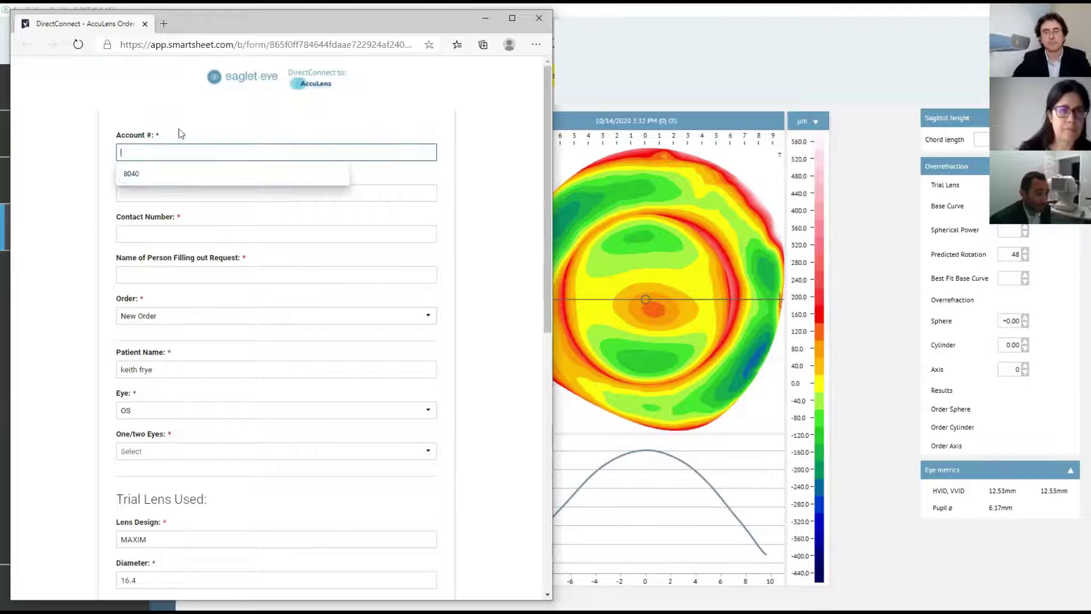
{"action": "left_click", "coordinate": [178, 134]}
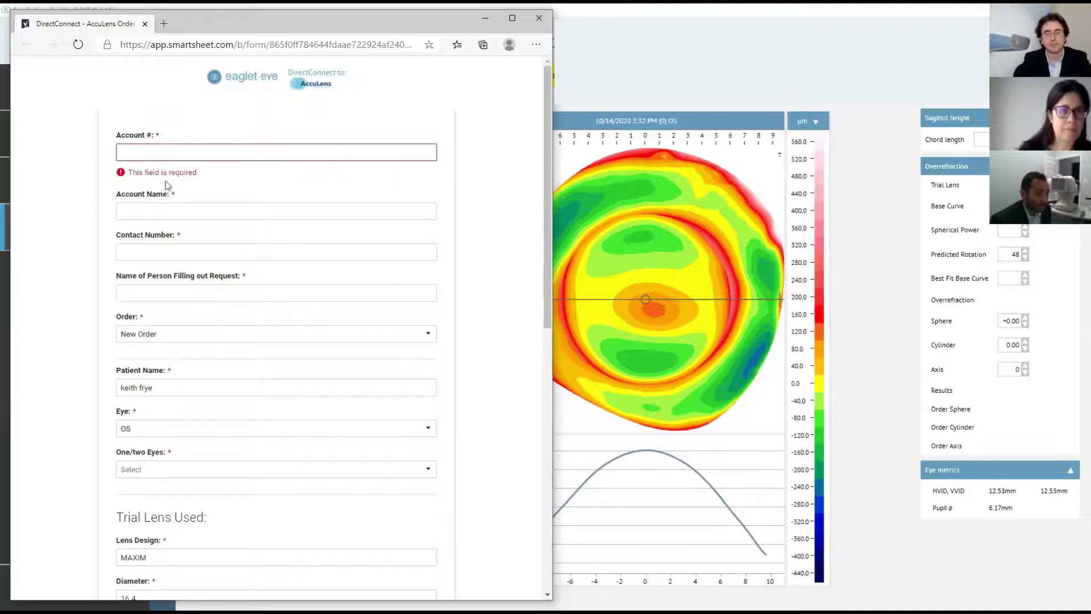
{"action": "left_click", "coordinate": [145, 208]}
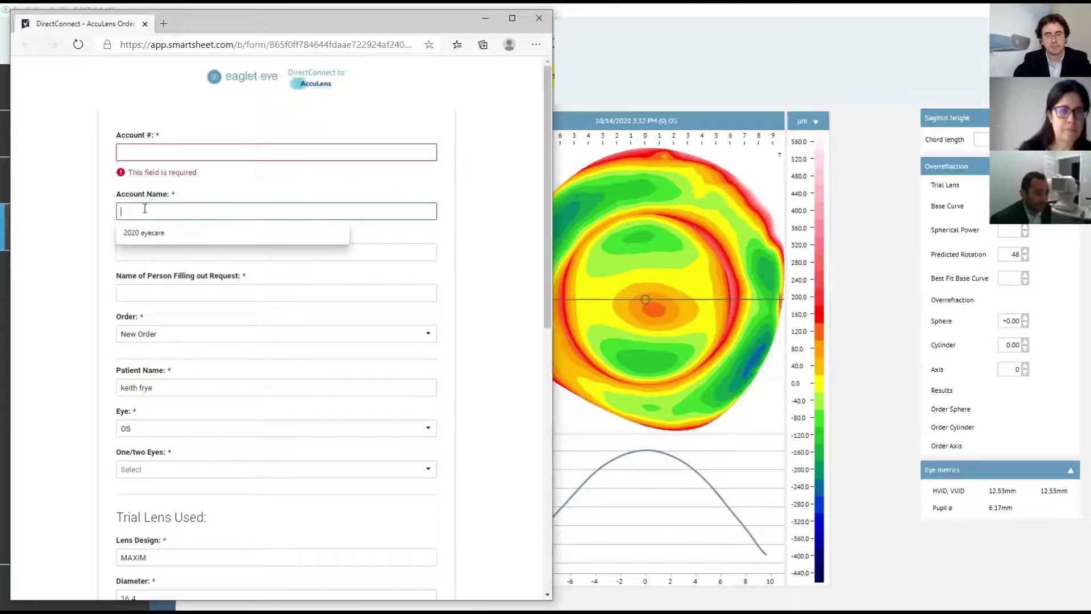
{"action": "left_click", "coordinate": [101, 194]}
{"action": "left_click", "coordinate": [123, 273]}
{"action": "left_click", "coordinate": [102, 277]}
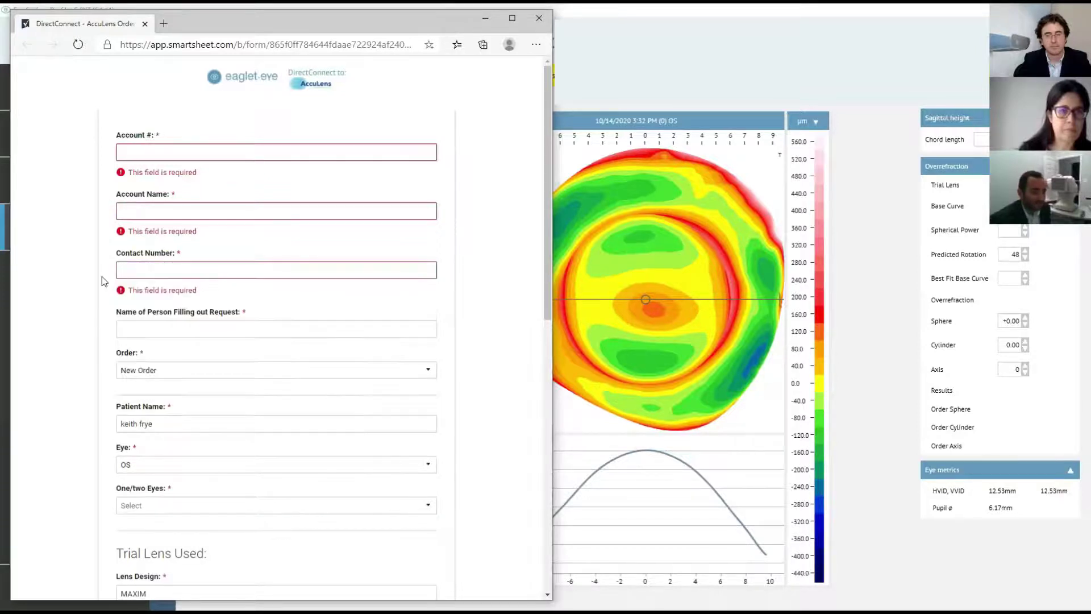
{"action": "left_click", "coordinate": [126, 331]}
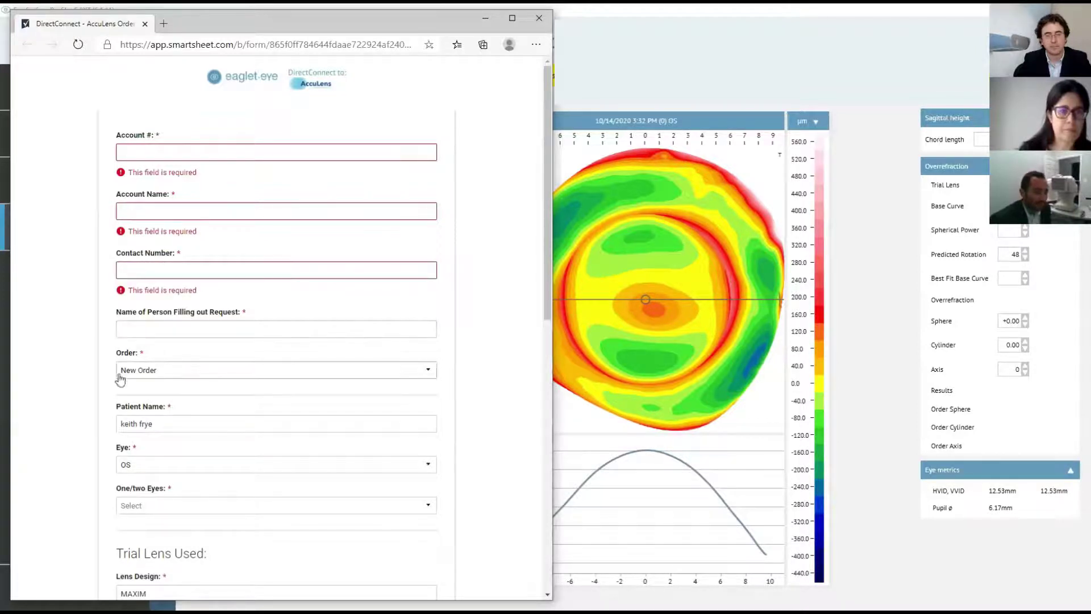
{"action": "scroll", "coordinate": [129, 373], "scroll_direction": "down", "scroll_amount": 2}
{"action": "left_click", "coordinate": [149, 294]}
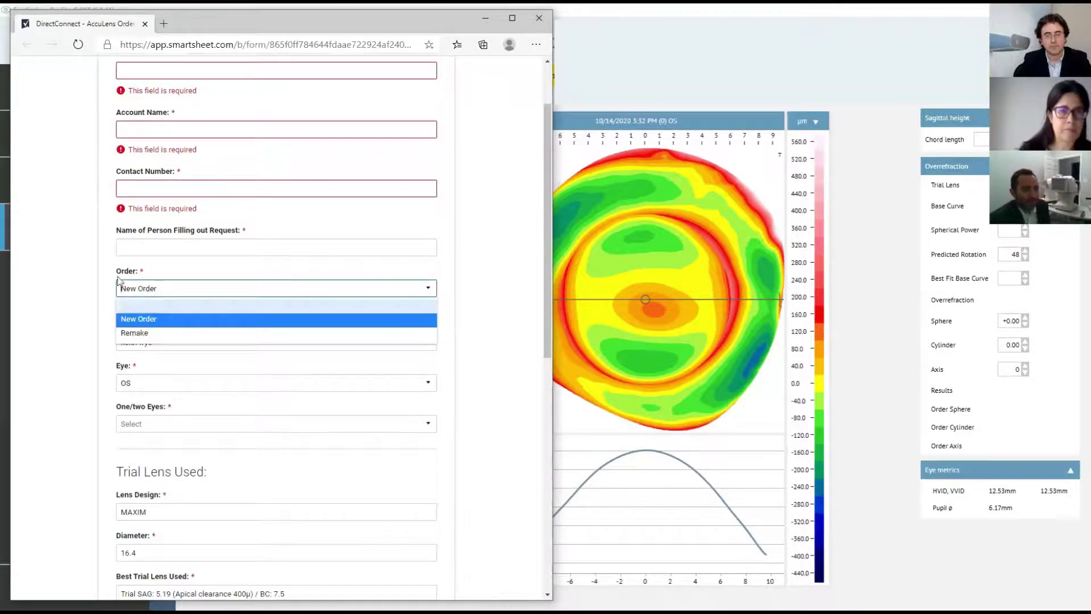
{"action": "left_click", "coordinate": [113, 291]}
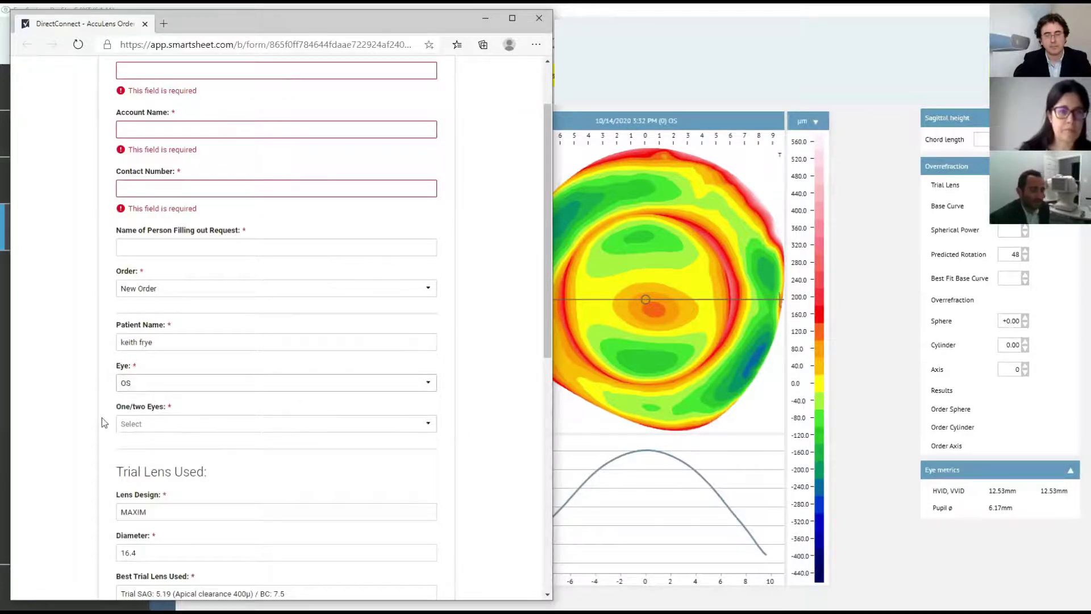
{"action": "left_click", "coordinate": [144, 434]}
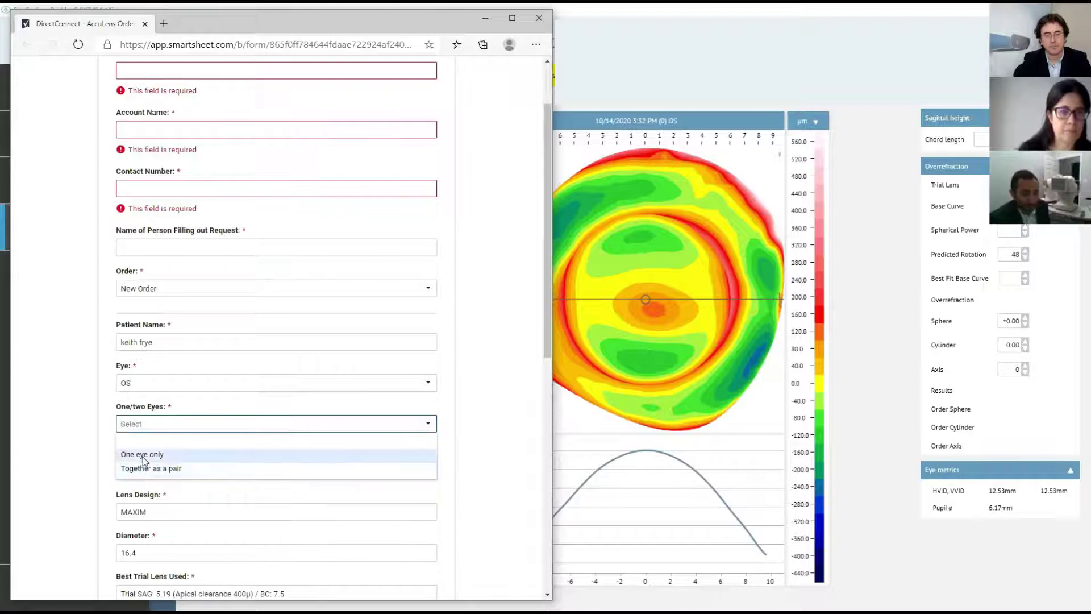
{"action": "left_click", "coordinate": [152, 410]}
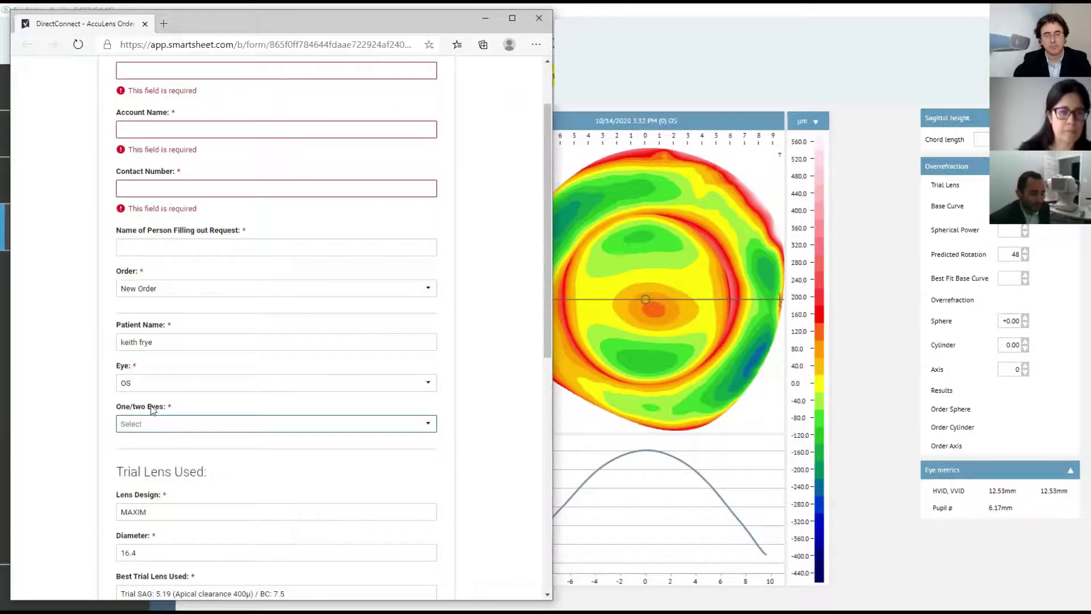
{"action": "scroll", "coordinate": [177, 414], "scroll_direction": "down", "scroll_amount": 4}
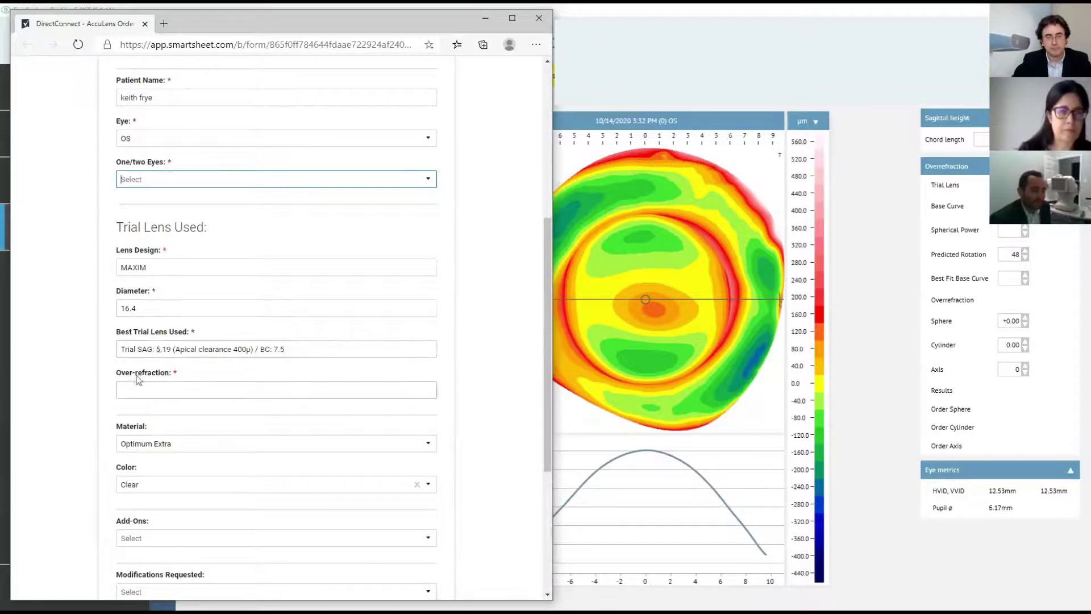
{"action": "scroll", "coordinate": [139, 403], "scroll_direction": "down", "scroll_amount": 3}
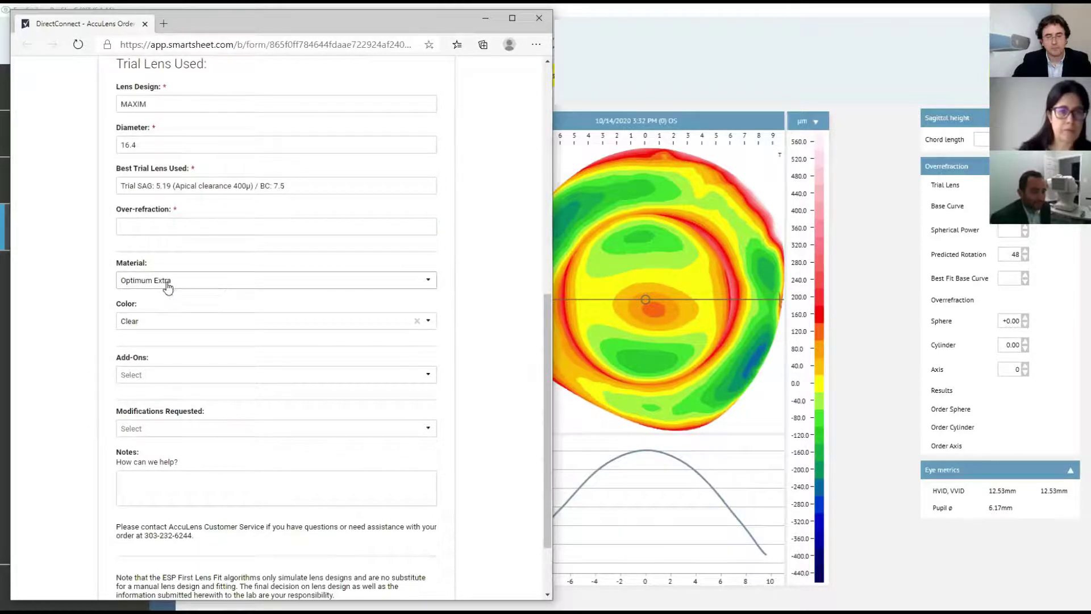
{"action": "left_click", "coordinate": [168, 287]}
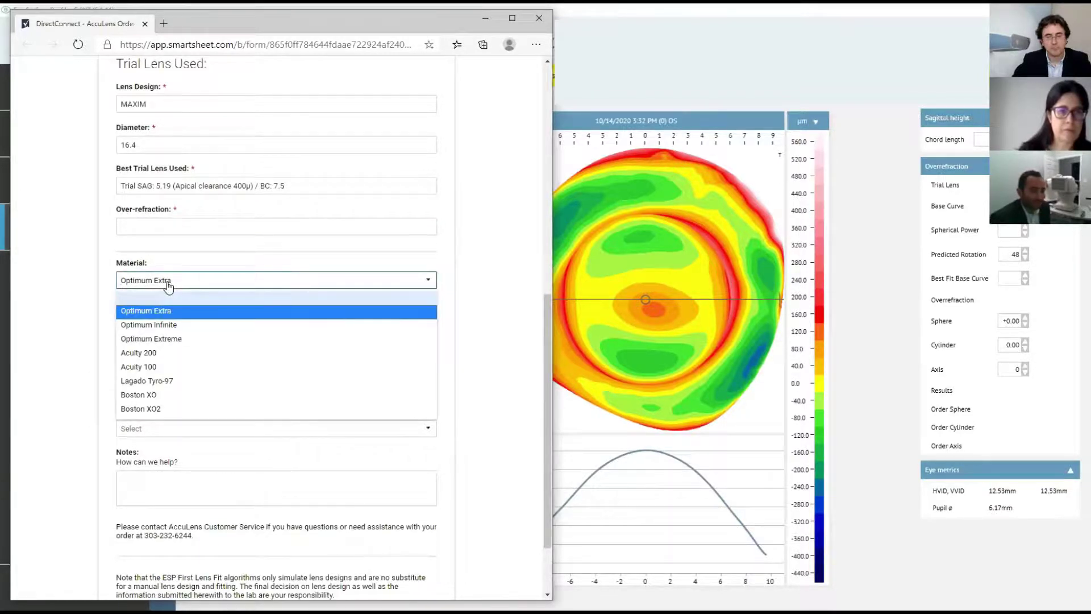
{"action": "left_click", "coordinate": [179, 284]}
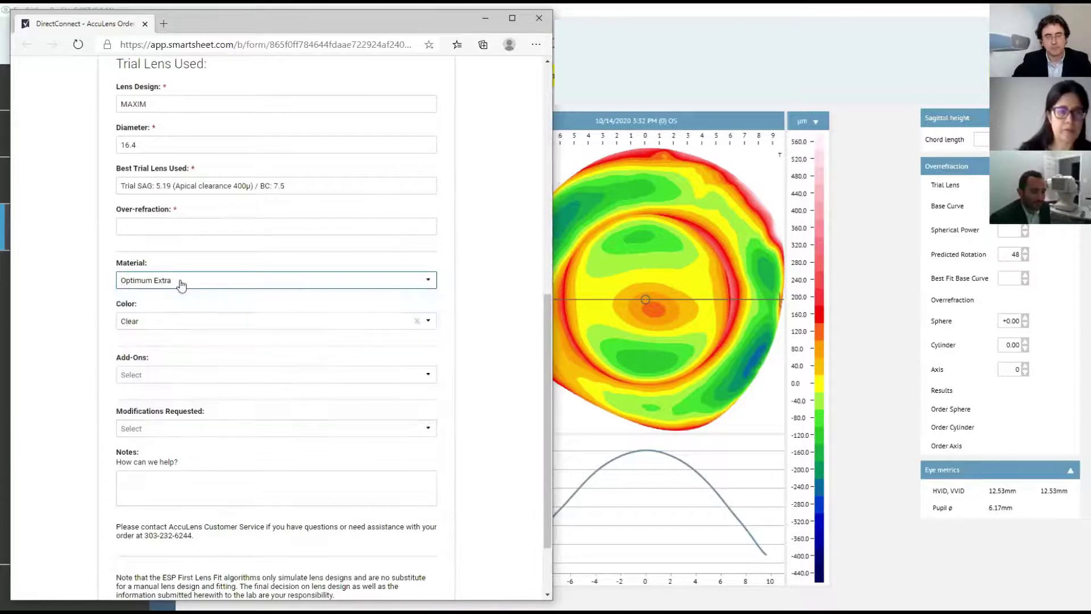
{"action": "left_click", "coordinate": [166, 316]}
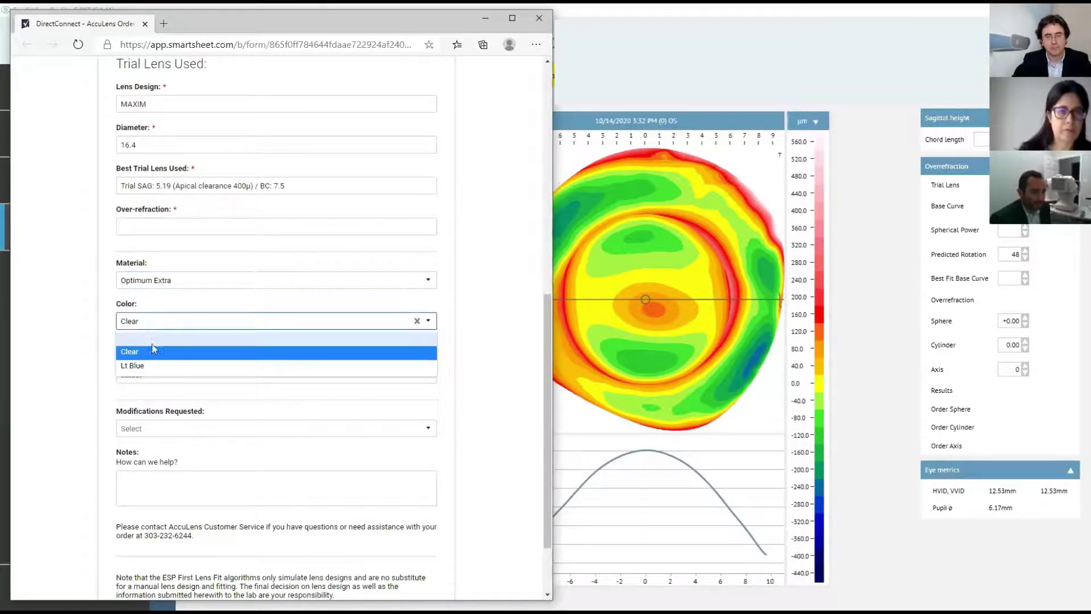
{"action": "left_click", "coordinate": [177, 308]}
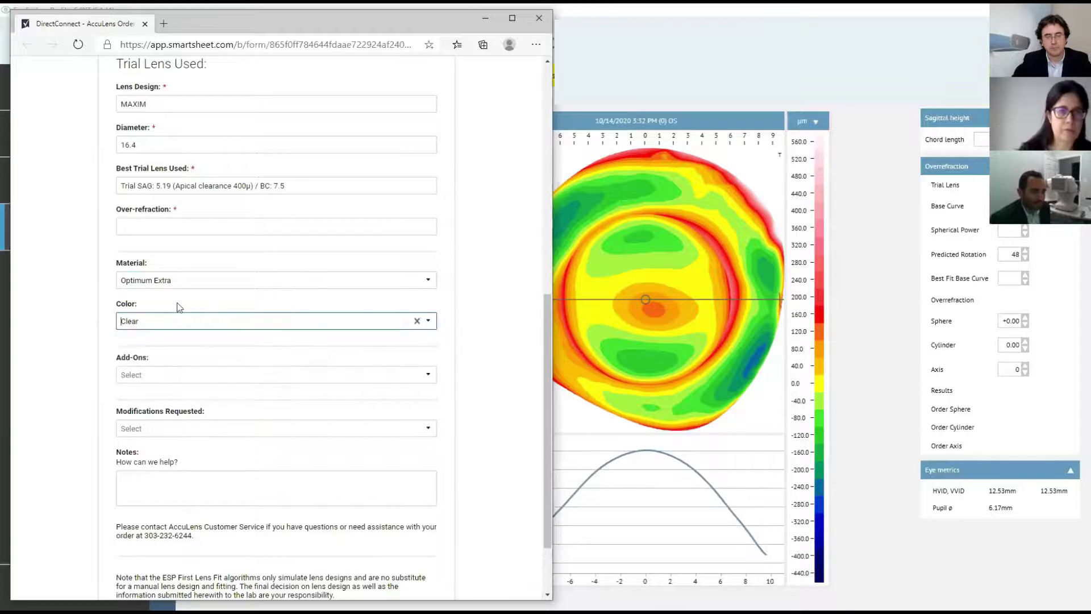
{"action": "left_click", "coordinate": [160, 377]}
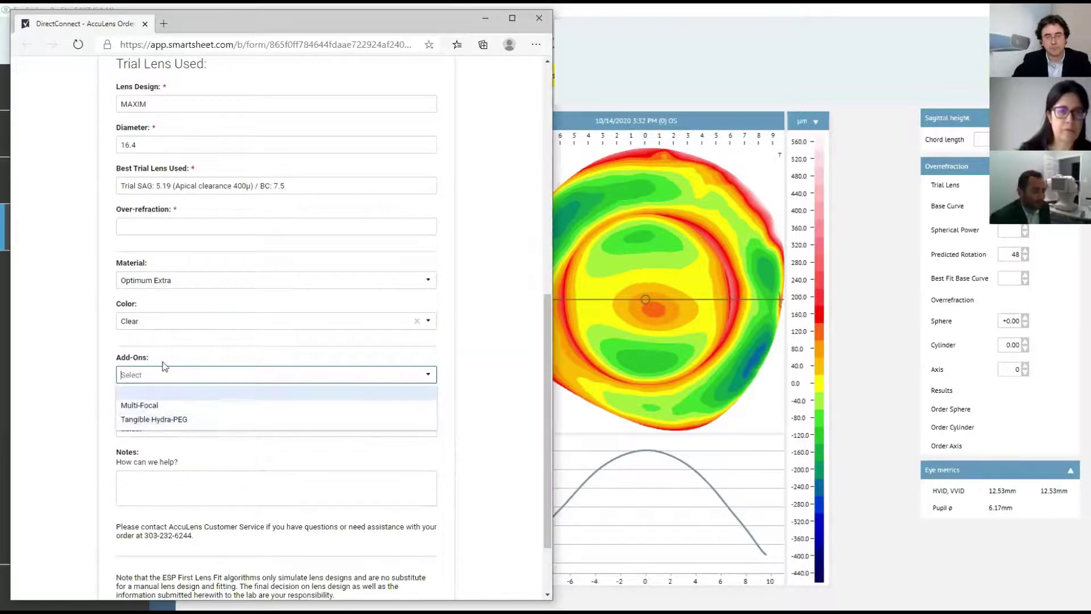
{"action": "left_click", "coordinate": [164, 366]}
{"action": "scroll", "coordinate": [164, 365], "scroll_direction": "down", "scroll_amount": 2}
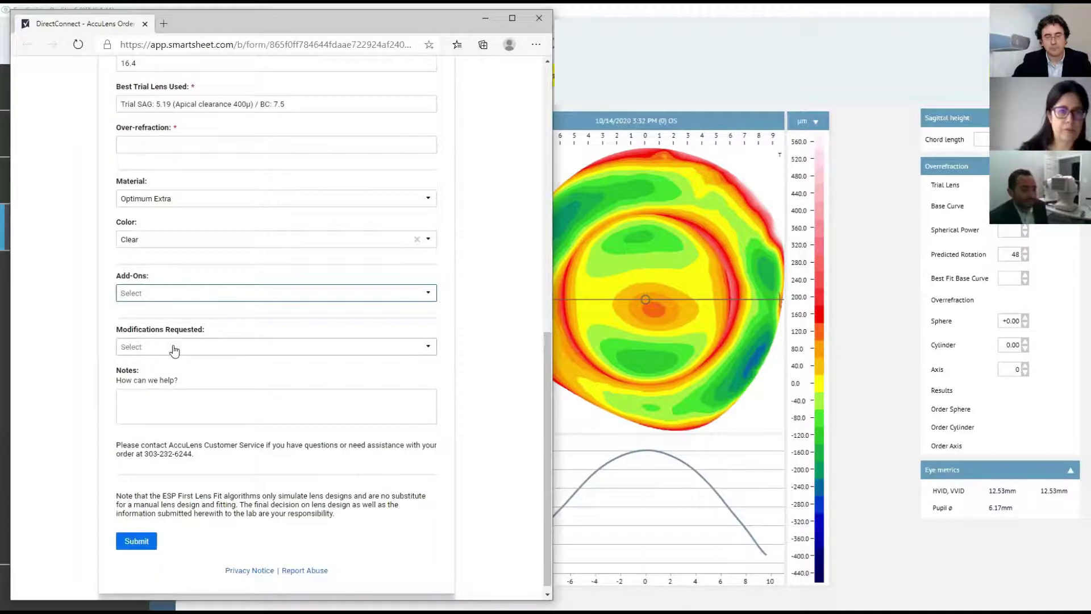
{"action": "left_click", "coordinate": [174, 351]}
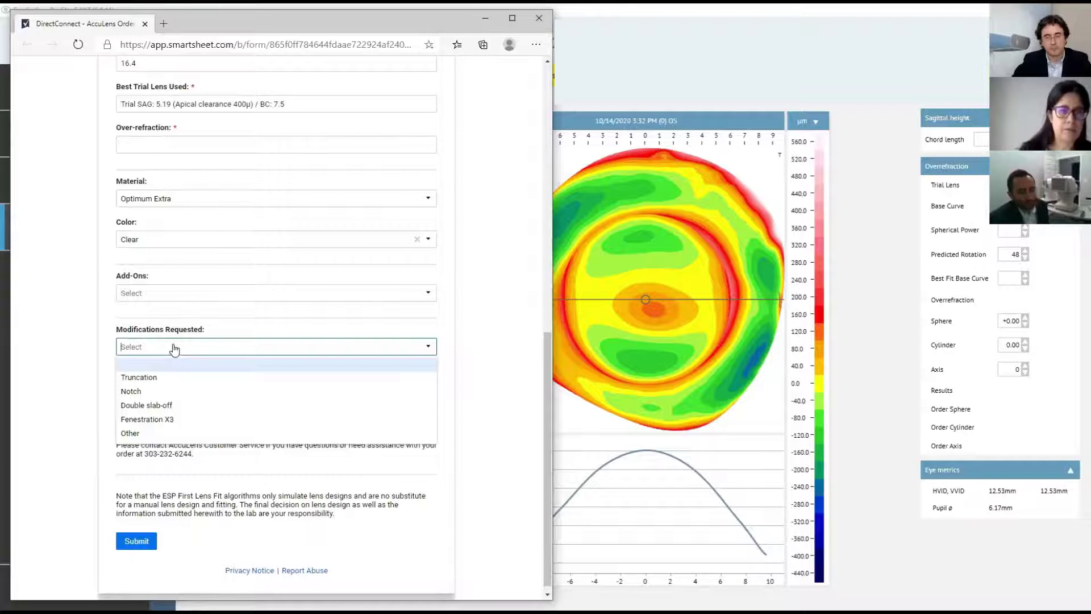
{"action": "left_click", "coordinate": [174, 348]}
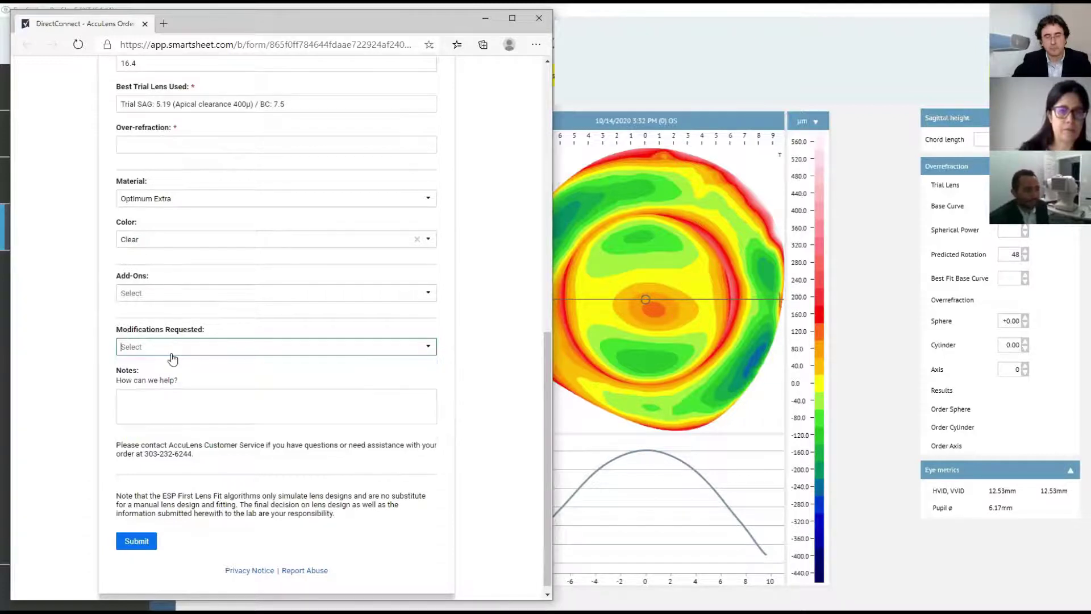
{"action": "left_click", "coordinate": [179, 417]}
{"action": "type", "text": "jhfmhgcvmhg"}
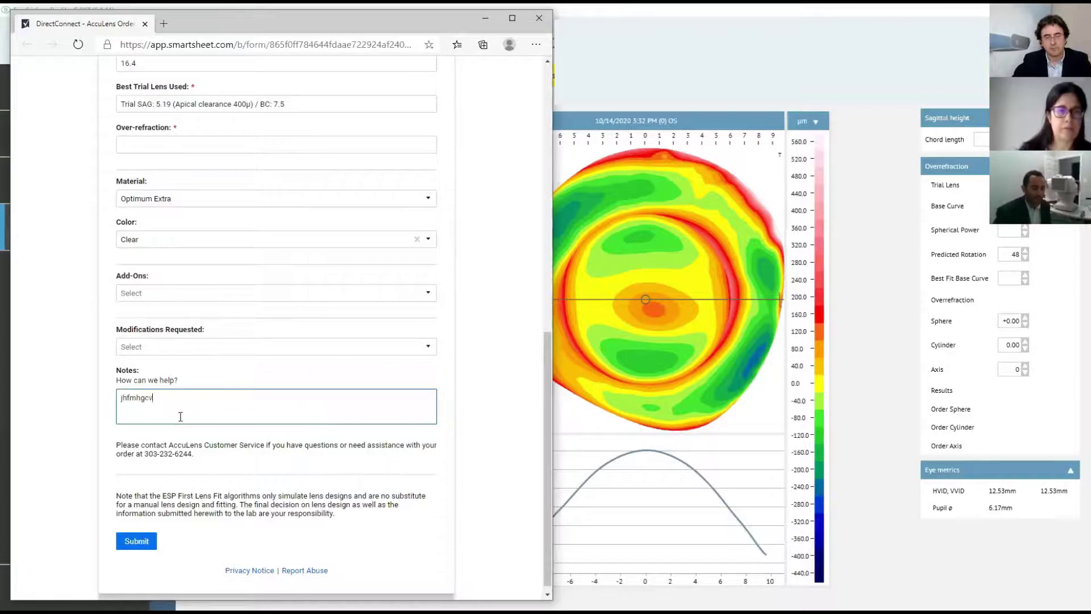
{"action": "key", "text": "BackSpace"}
{"action": "key", "text": "BackSpace"}
{"action": "key", "text": "BackSpace"}
{"action": "key", "text": "BackSpace"}
{"action": "key", "text": "BackSpace"}
{"action": "key", "text": "BackSpace"}
{"action": "key", "text": "BackSpace"}
{"action": "key", "text": "BackSpace"}
{"action": "key", "text": "BackSpace"}
{"action": "key", "text": "BackSpace"}
{"action": "key", "text": "BackSpace"}
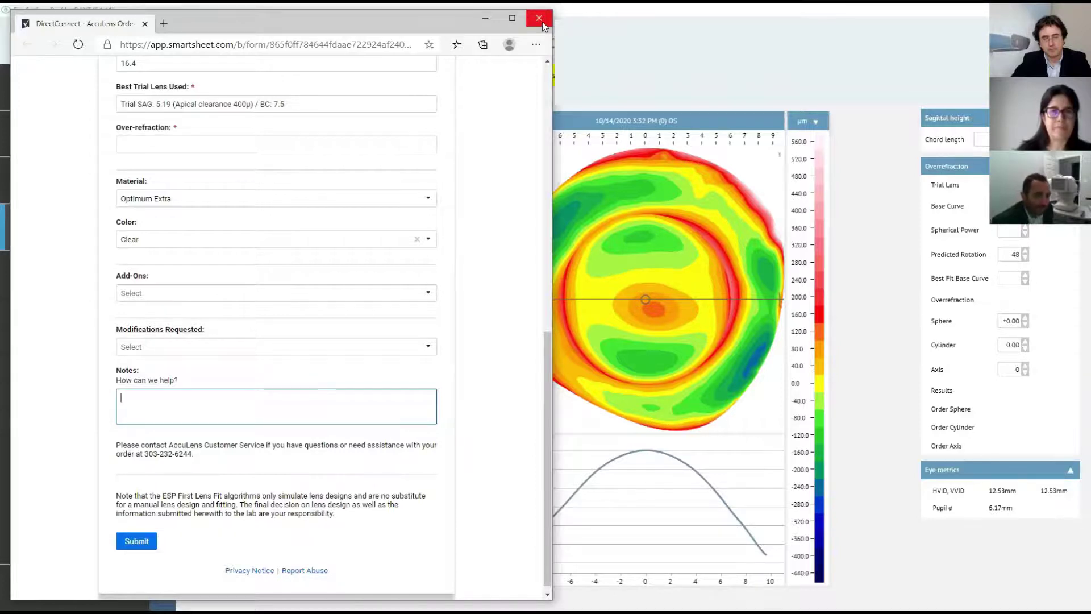
- Close the order form and clear the eye image and scleral profile overlays from the OD map
{"action": "left_click", "coordinate": [539, 18]}
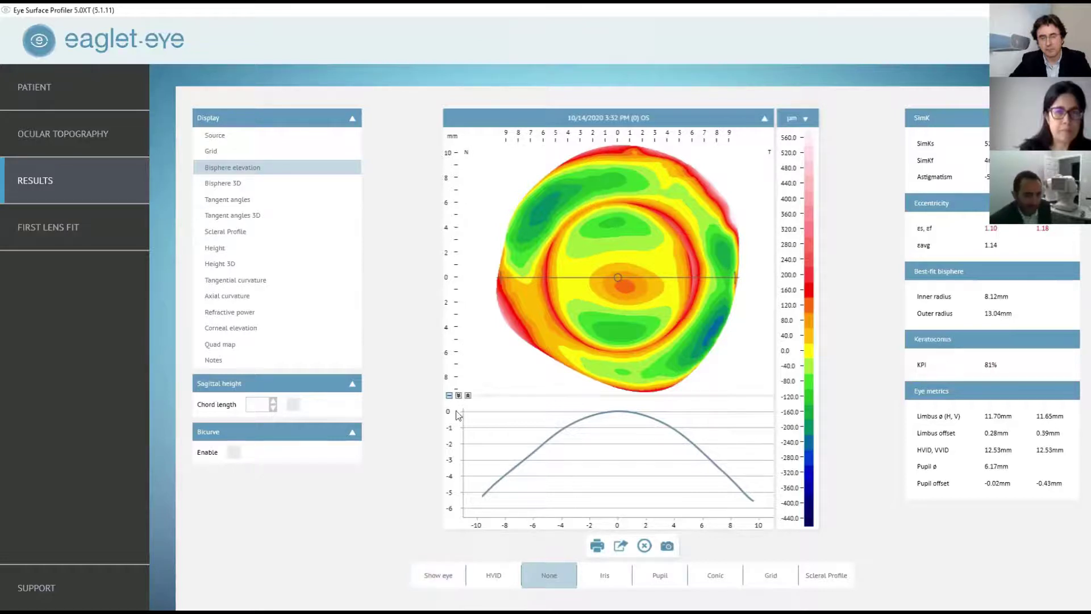
{"action": "left_click", "coordinate": [438, 575]}
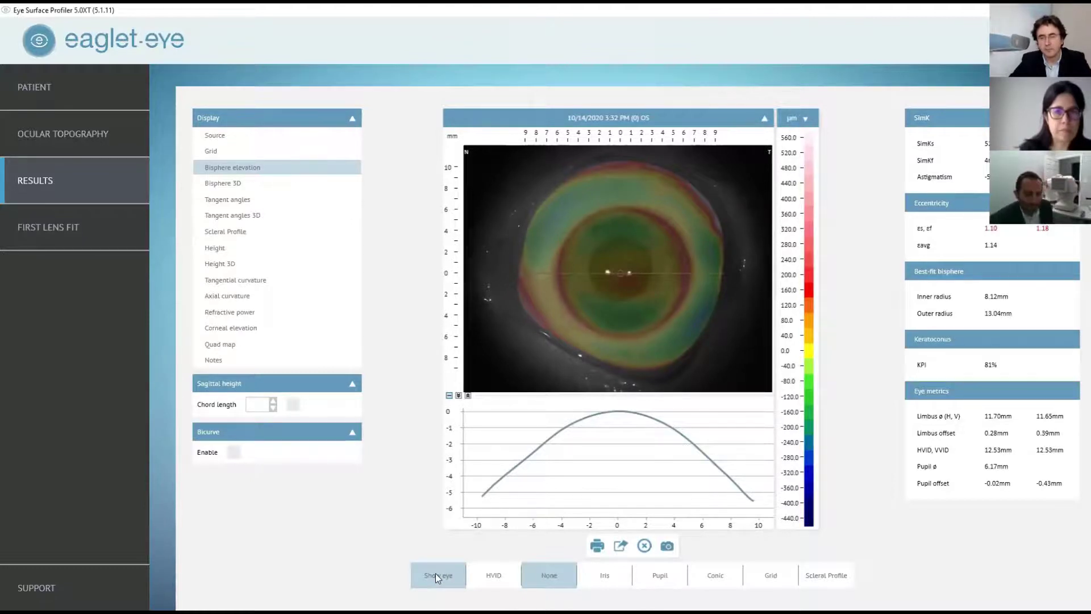
{"action": "left_click", "coordinate": [443, 576]}
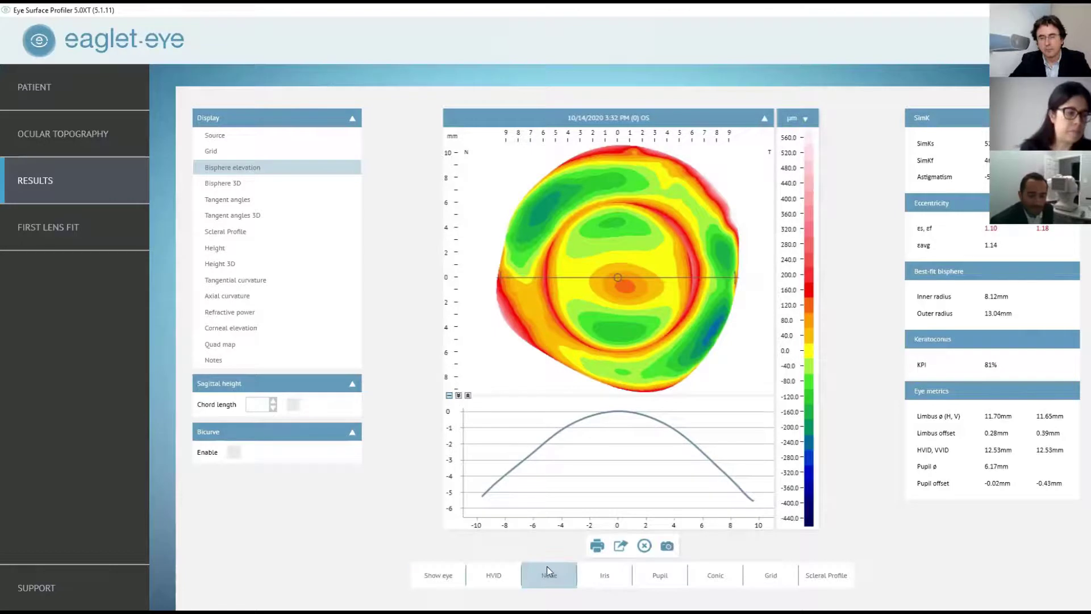
{"action": "left_click", "coordinate": [842, 586]}
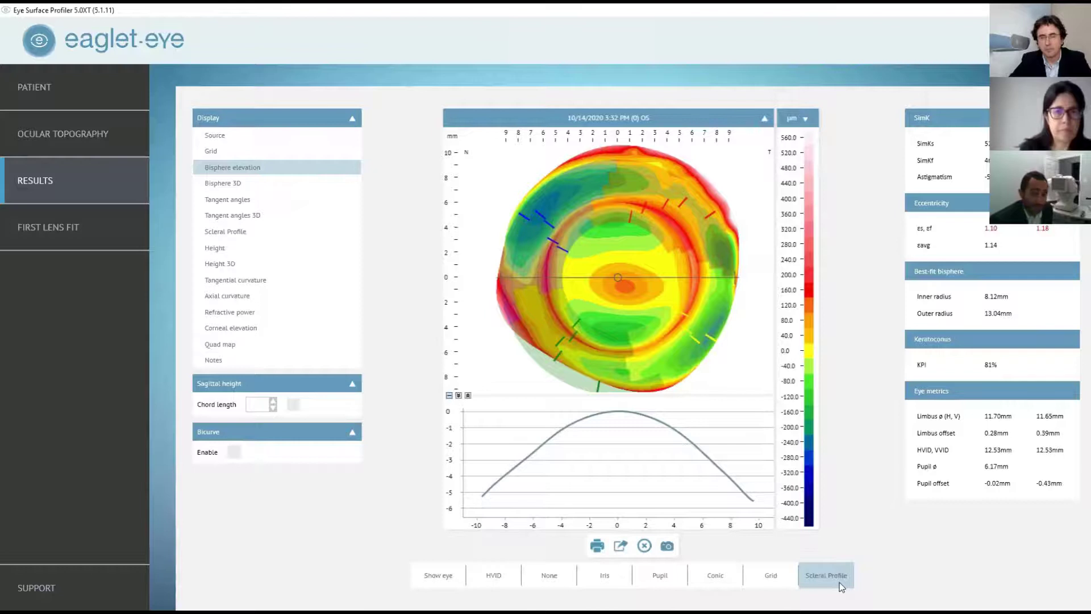
{"action": "left_click", "coordinate": [840, 585]}
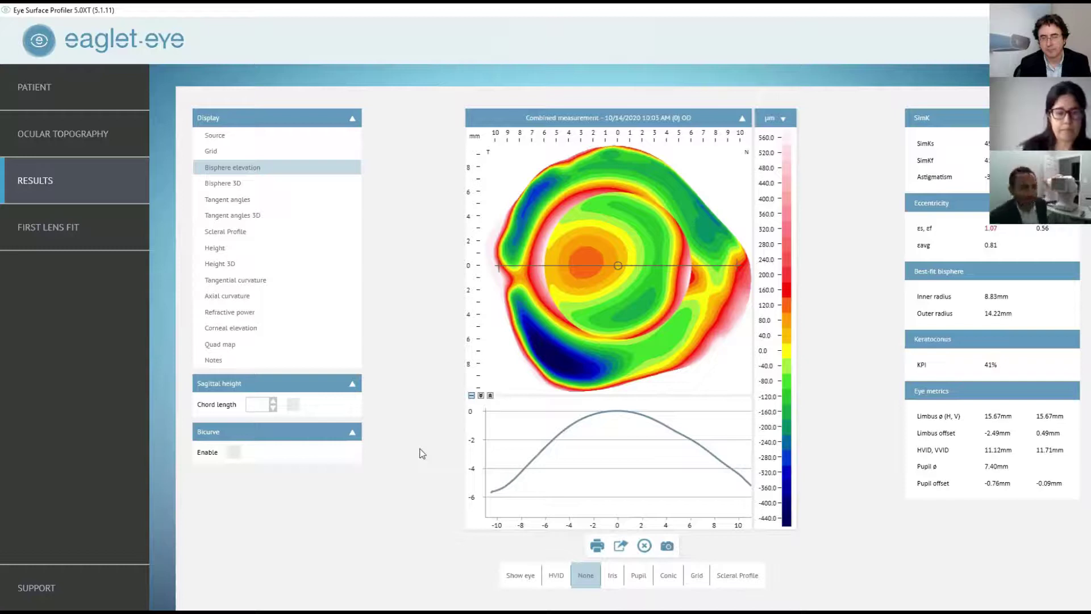
- Switch the OD display through tangent angles and bisphere elevation to the axial curvature map
{"action": "left_click", "coordinate": [238, 200]}
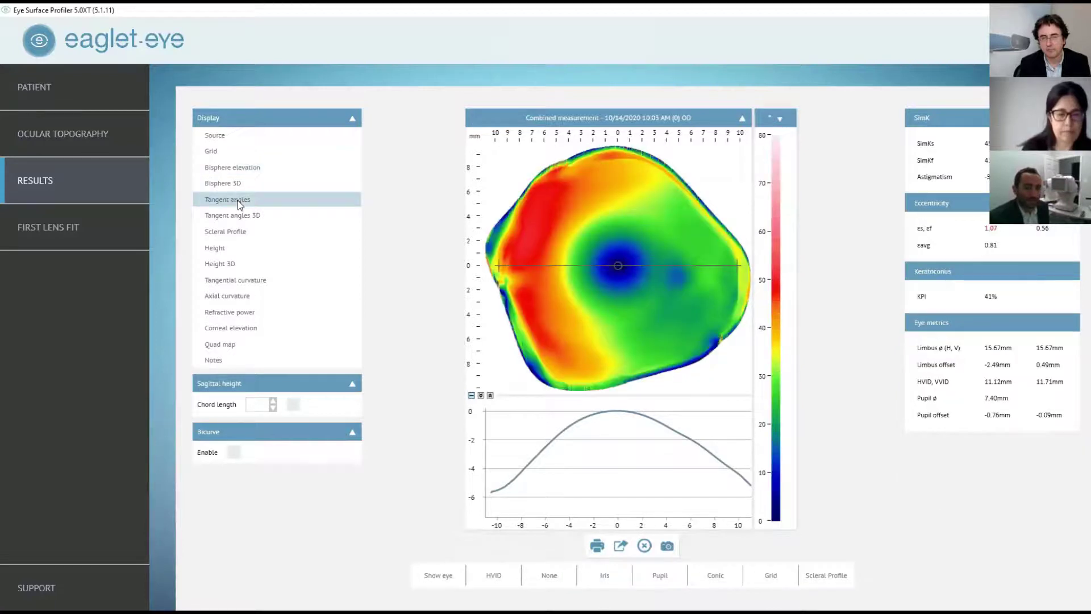
{"action": "left_click", "coordinate": [230, 167]}
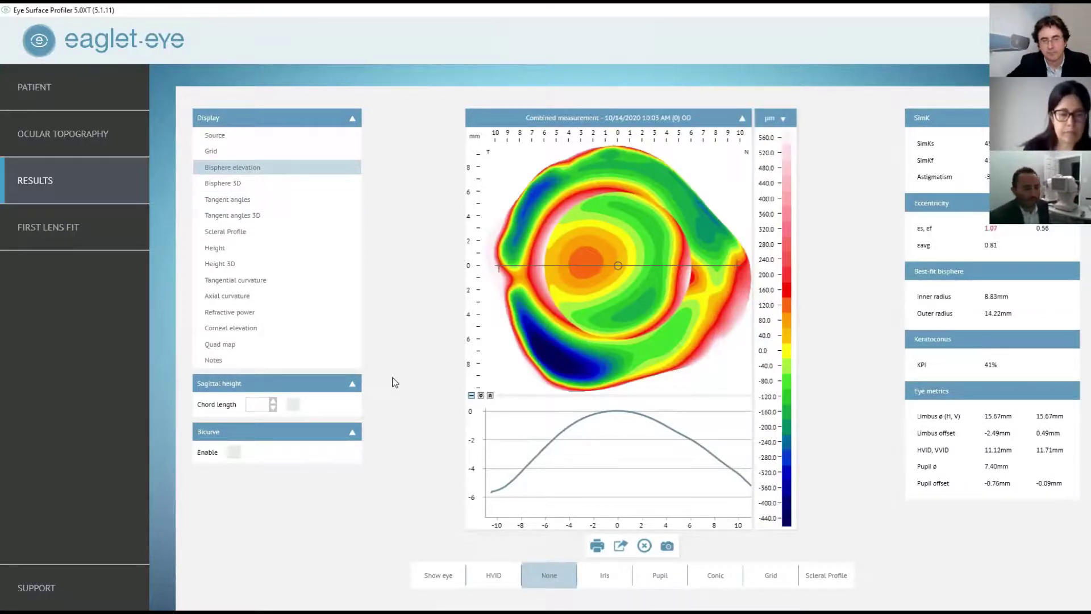
{"action": "left_click", "coordinate": [233, 295]}
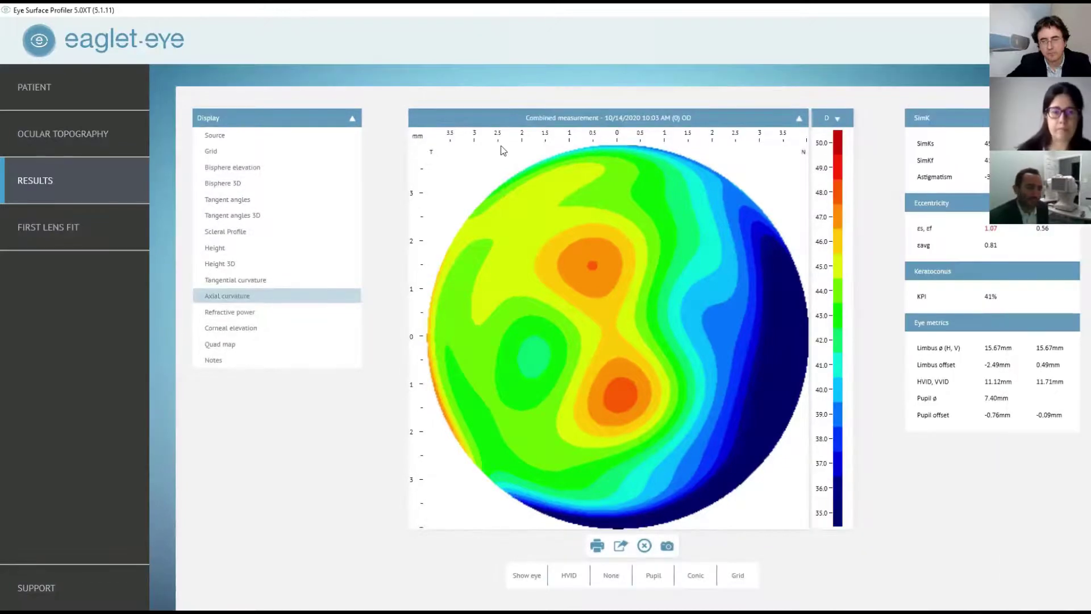
- Return the combined OD display to the bisphere elevation map (−440 to 560 µm)
{"action": "mouse_move", "coordinate": [994, 387]}
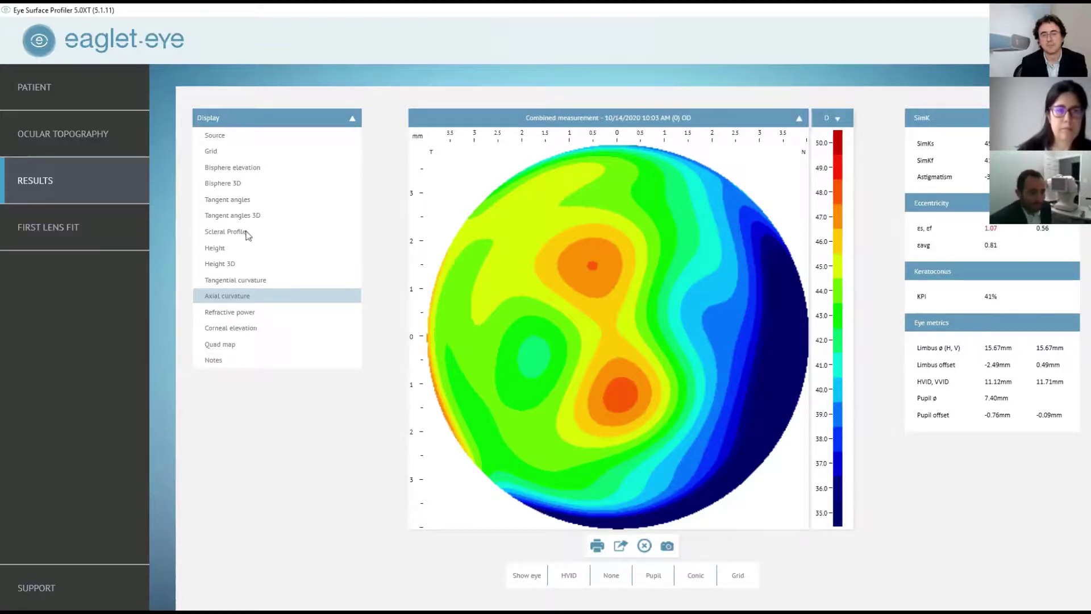
{"action": "left_click", "coordinate": [226, 171]}
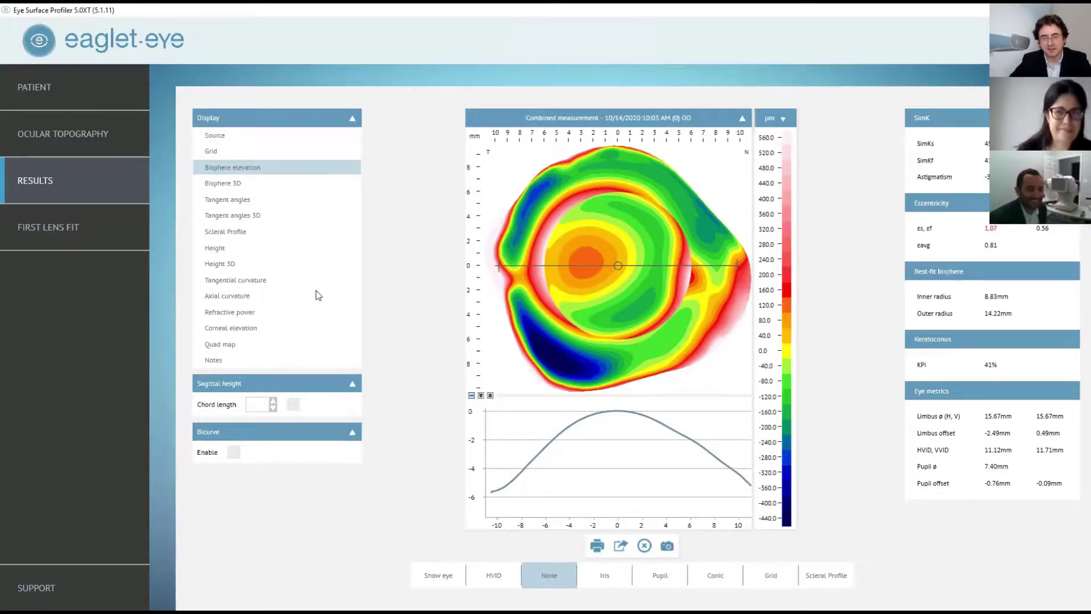
- Fit an Acculens MAXIM 15.9 lens on OD and calculate it: trial SAG 4.42, BC 7.85, axis 161°
{"action": "left_click", "coordinate": [45, 227]}
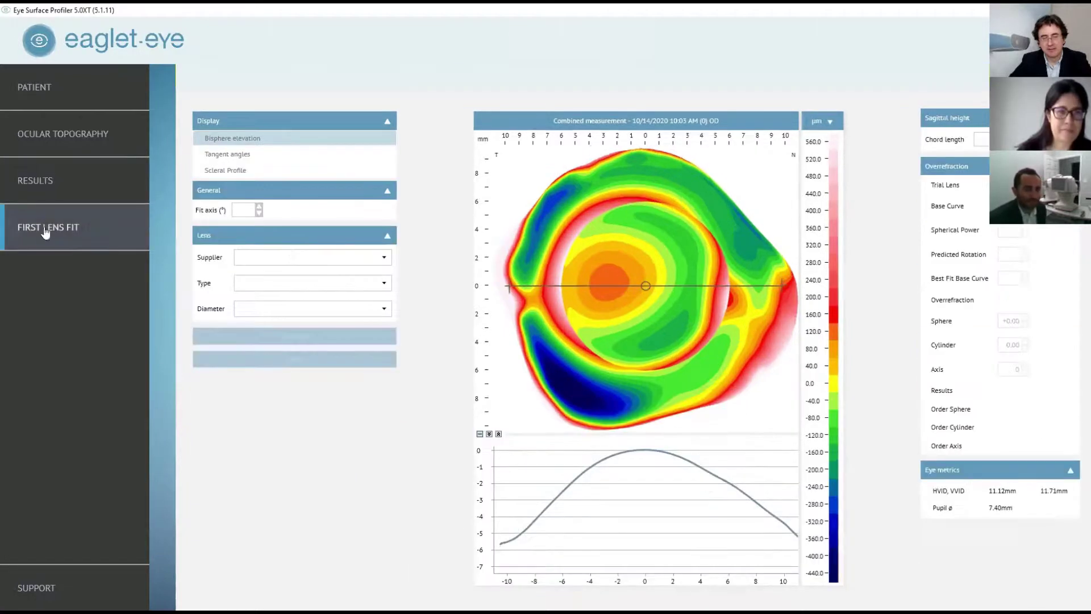
{"action": "left_click", "coordinate": [291, 261]}
{"action": "scroll", "coordinate": [290, 295], "scroll_direction": "up", "scroll_amount": 1}
{"action": "left_click", "coordinate": [267, 335]}
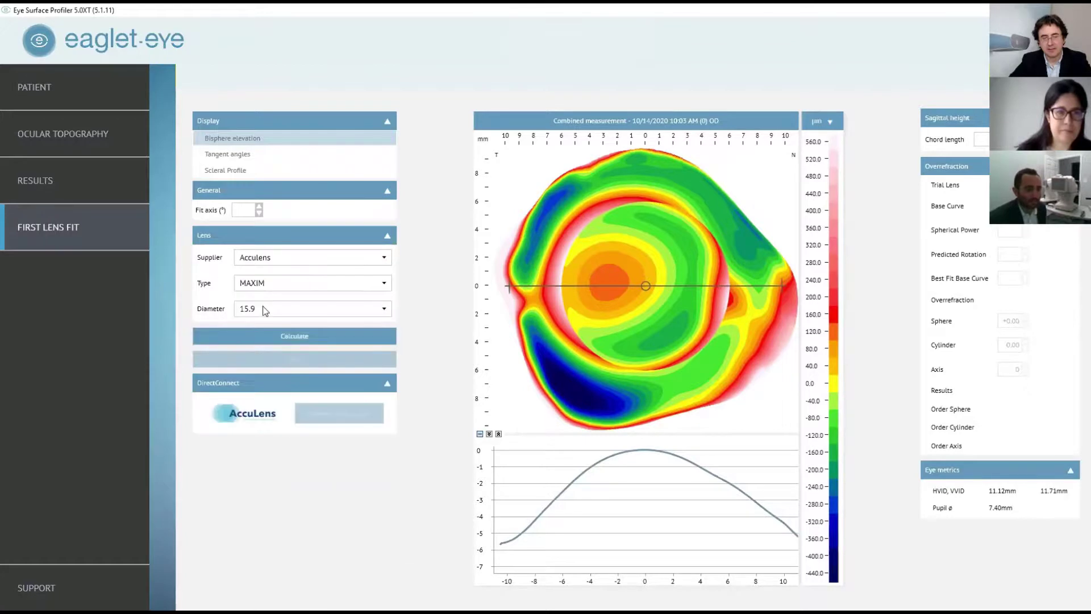
{"action": "left_click", "coordinate": [265, 310]}
{"action": "left_click", "coordinate": [254, 323]}
{"action": "left_click", "coordinate": [275, 335]}
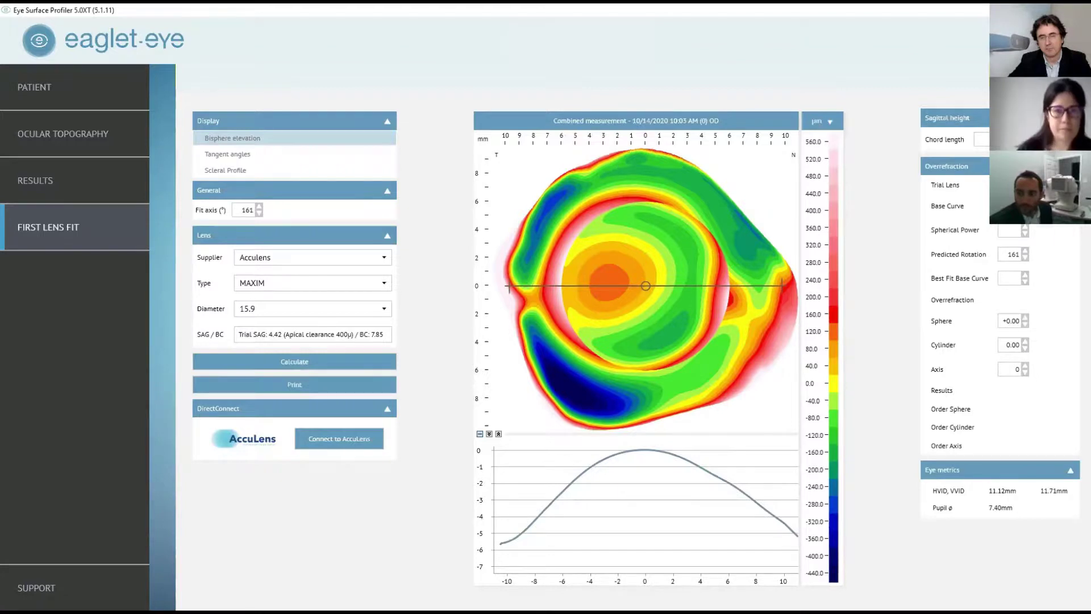
{"action": "mouse_move", "coordinate": [1080, 272]}
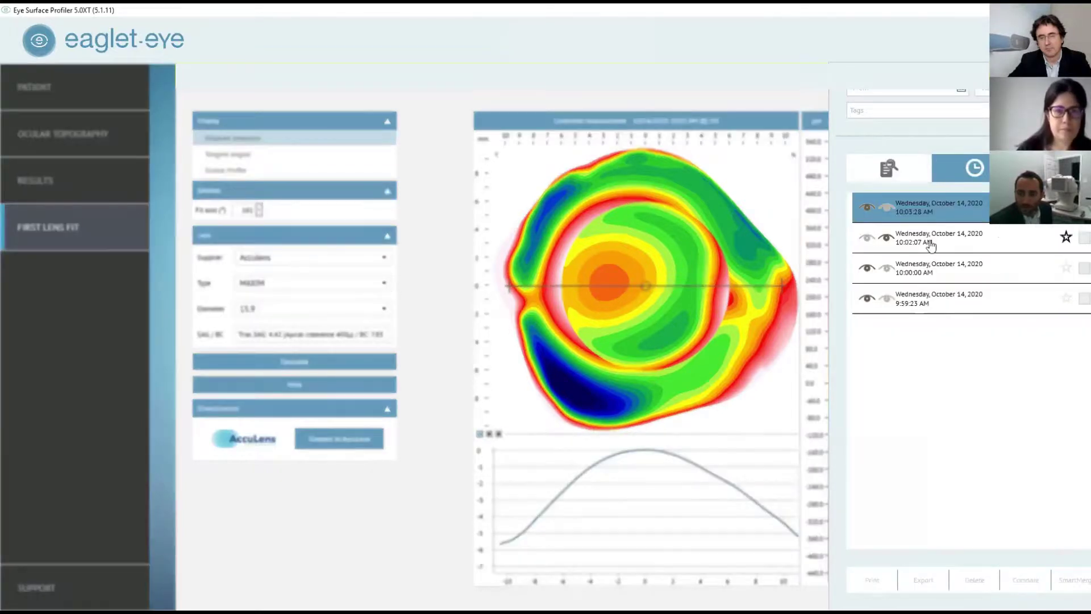
- Load the 10:02 OS measurement and mark its pinguecula on the elevation map
{"action": "left_click", "coordinate": [932, 244]}
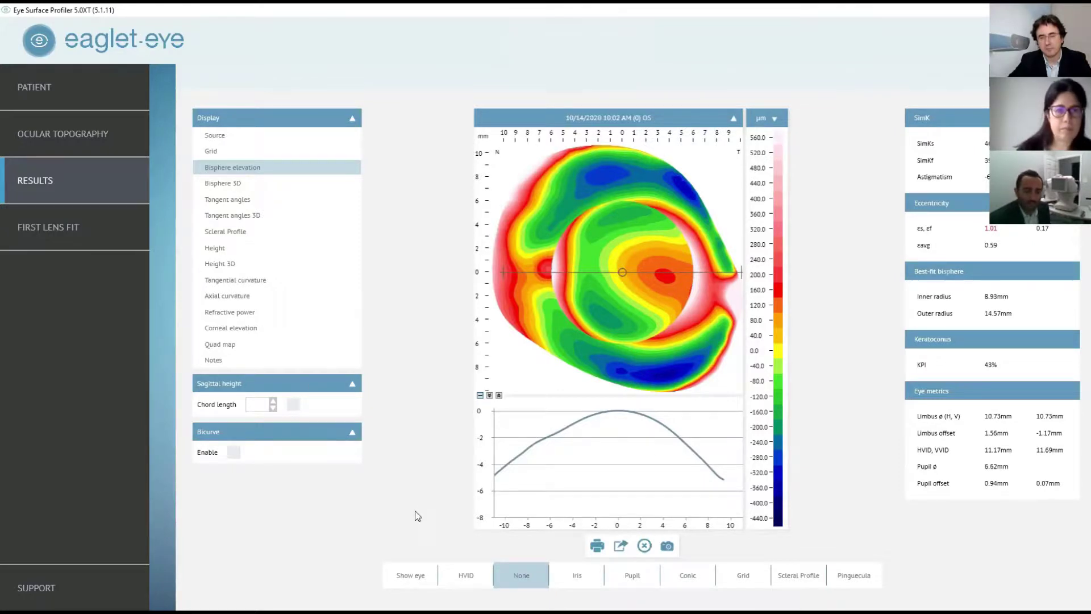
{"action": "left_click", "coordinate": [849, 579]}
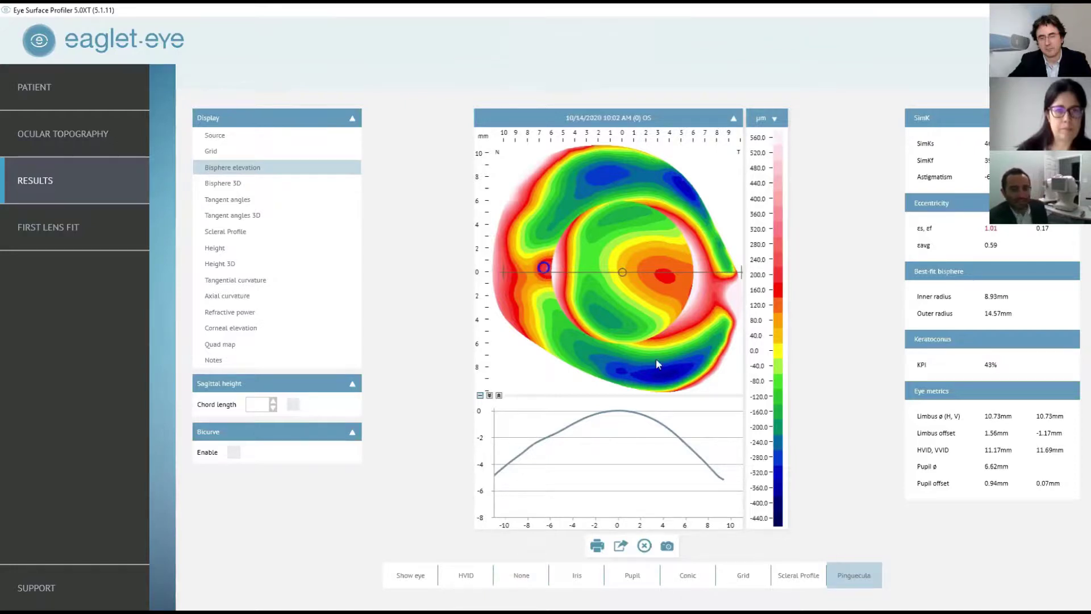
{"action": "mouse_move", "coordinate": [549, 269]}
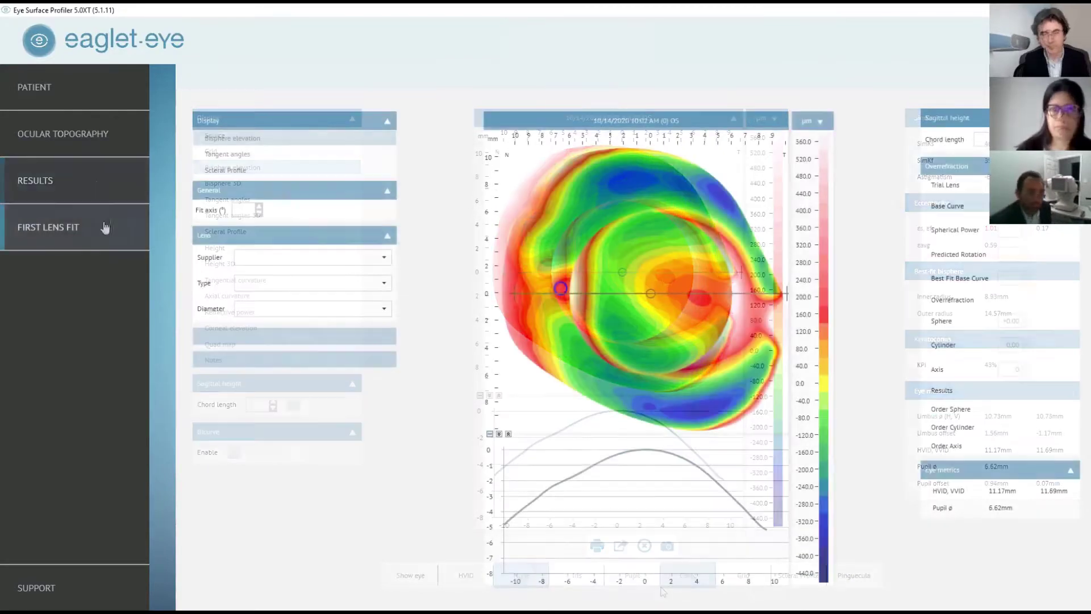
- Select Acculens as supplier and calculate the OS MAXIM 15.9 fit: SAG 4.42, 600µ clearance, BC 7.85
{"action": "left_click", "coordinate": [290, 260]}
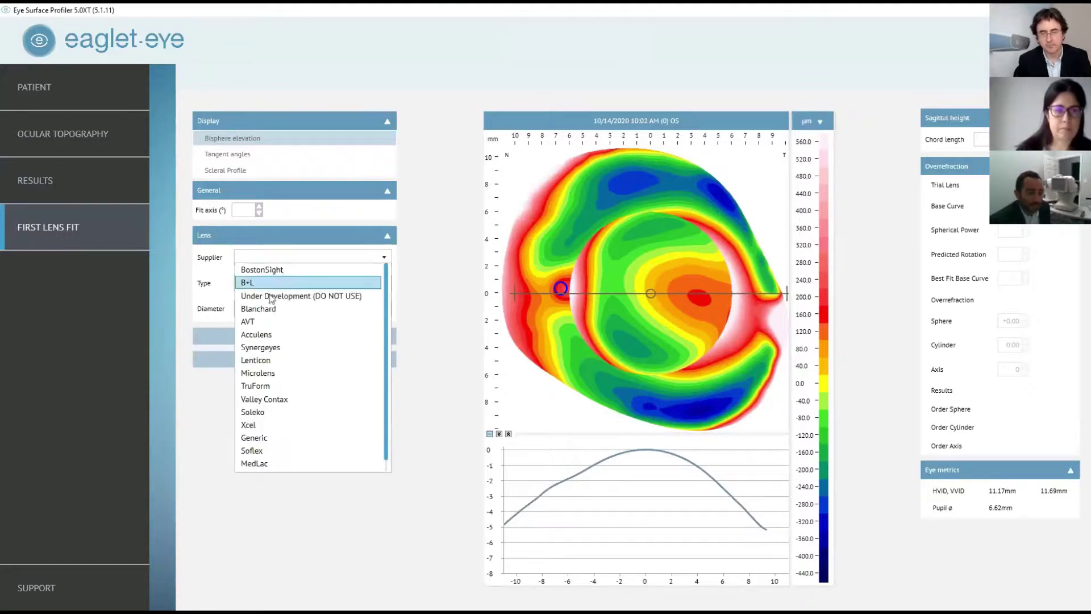
{"action": "key", "text": "Down"}
{"action": "key", "text": "Down"}
{"action": "key", "text": "Down"}
{"action": "key", "text": "Down"}
{"action": "key", "text": "Return"}
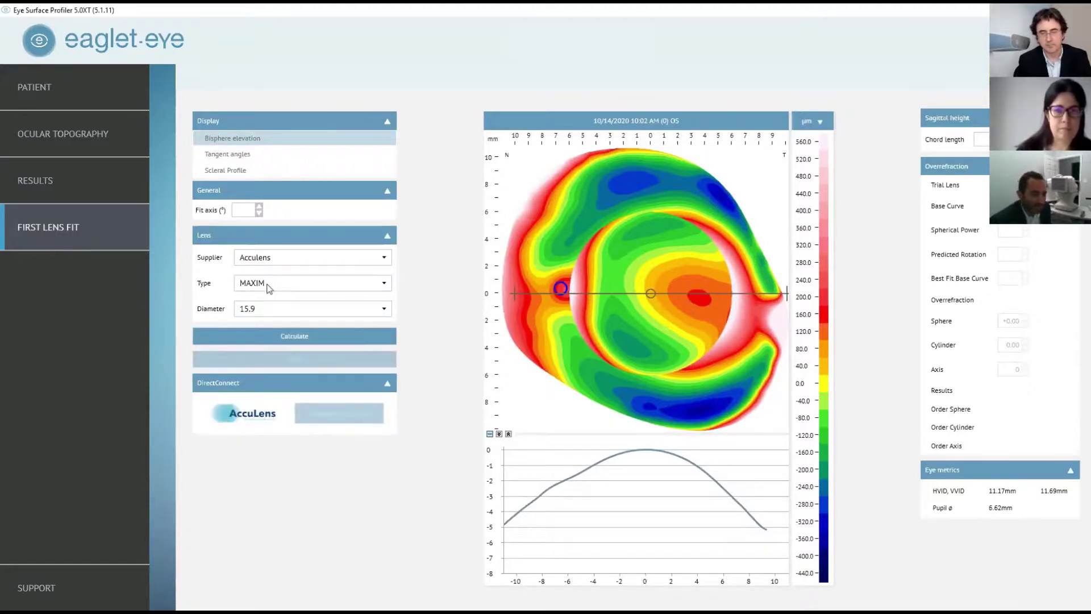
{"action": "left_click", "coordinate": [273, 340]}
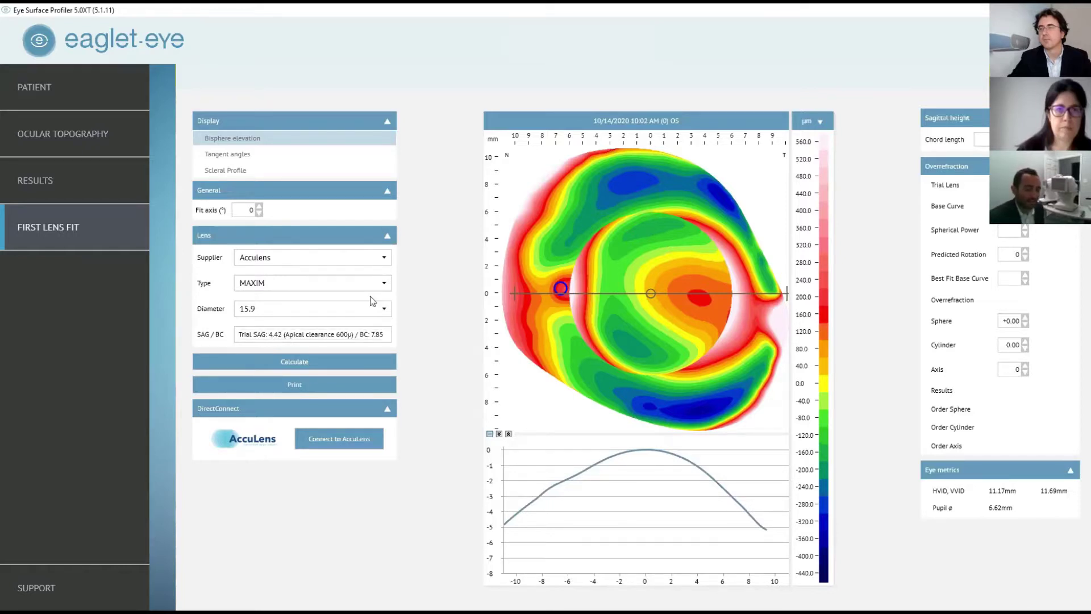
- Connect to AccuLens to open the OS order form prefilled with New Order, MAXIM, 15.9
{"action": "left_click", "coordinate": [344, 444]}
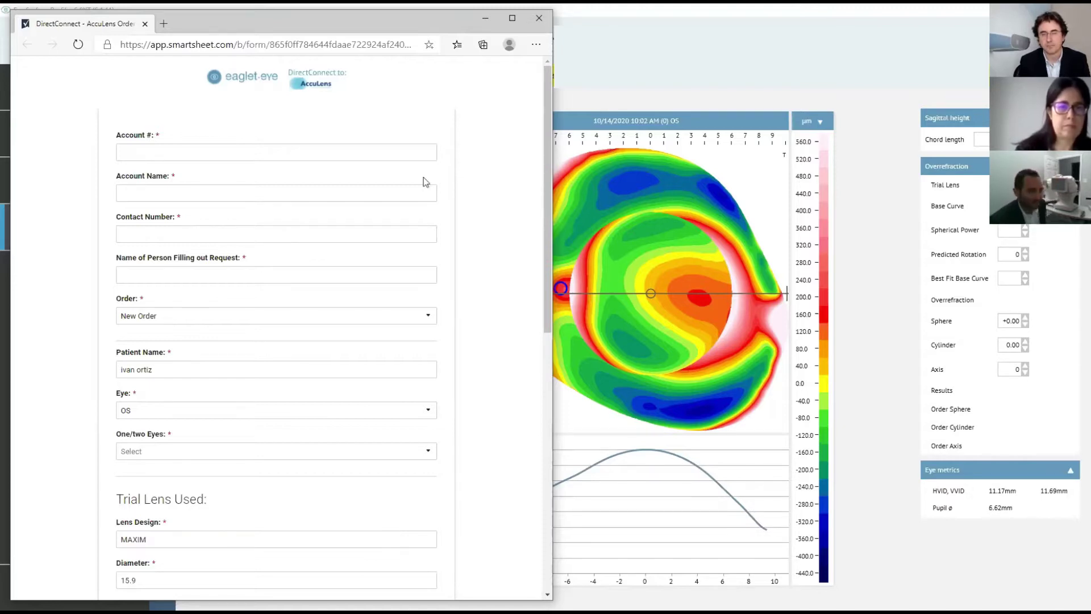
- Fill the account number, contact number and requester details from the saved autofill suggestions
{"action": "left_click", "coordinate": [137, 152]}
{"action": "left_click", "coordinate": [137, 170]}
{"action": "left_click", "coordinate": [139, 190]}
{"action": "left_click", "coordinate": [139, 211]}
{"action": "left_click", "coordinate": [139, 234]}
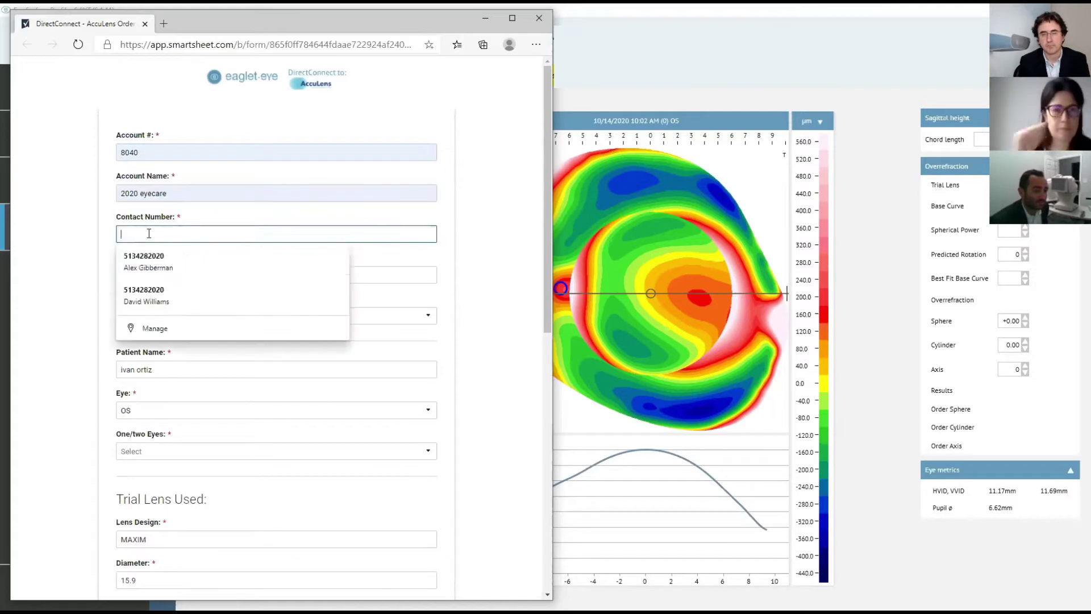
{"action": "left_click", "coordinate": [164, 269]}
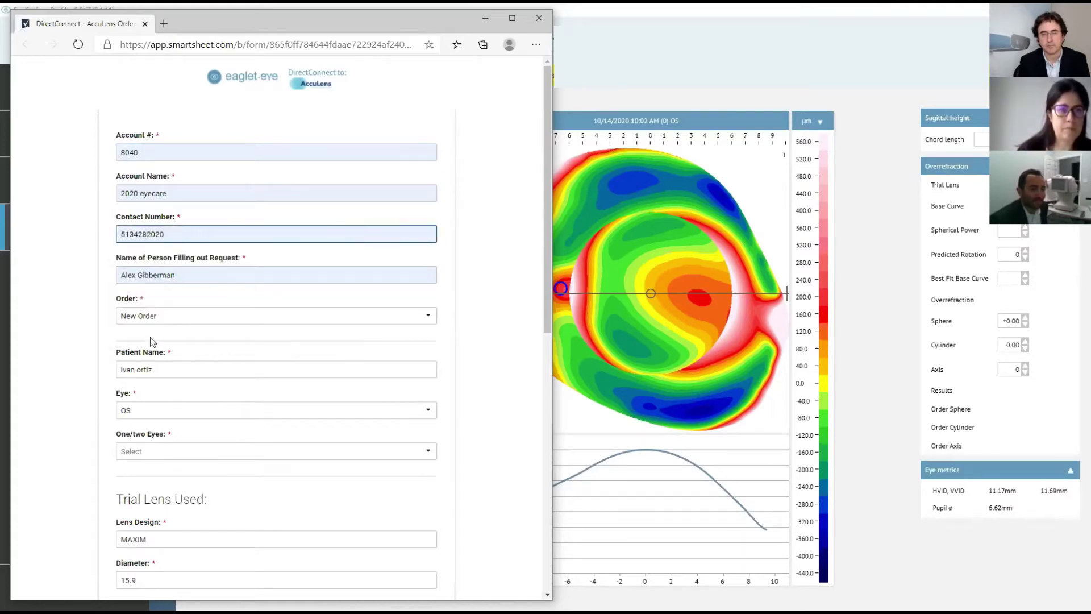
- Set the One/two Eyes field to Together as a pair
{"action": "scroll", "coordinate": [151, 339], "scroll_direction": "down", "scroll_amount": 1}
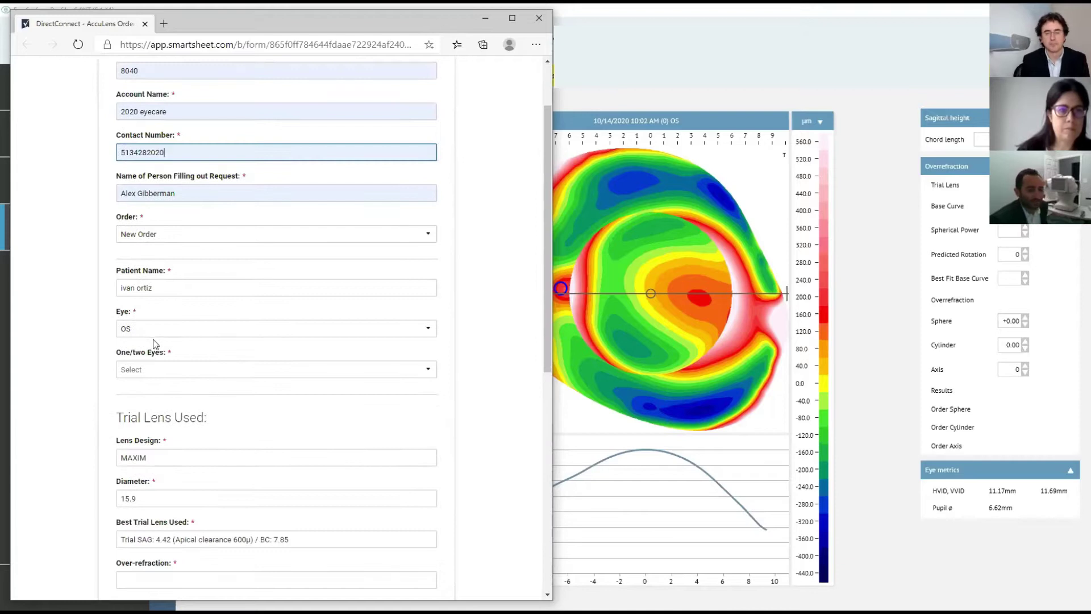
{"action": "left_click", "coordinate": [151, 376]}
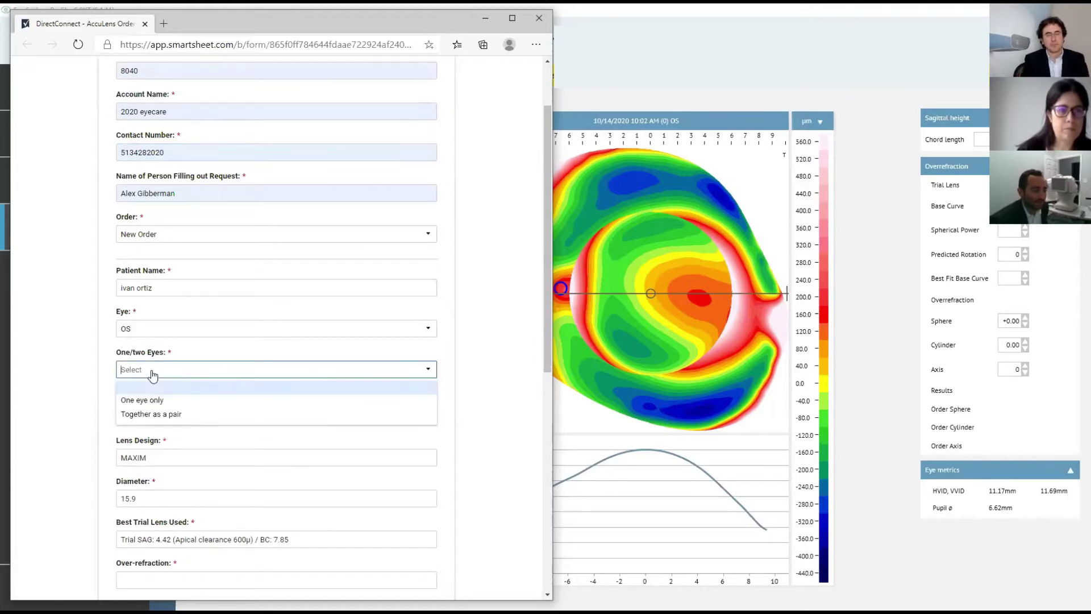
{"action": "left_click", "coordinate": [147, 418]}
- Put the cursor in the order Notes field and scroll down to the Submit button
{"action": "scroll", "coordinate": [147, 418], "scroll_direction": "down", "scroll_amount": 2}
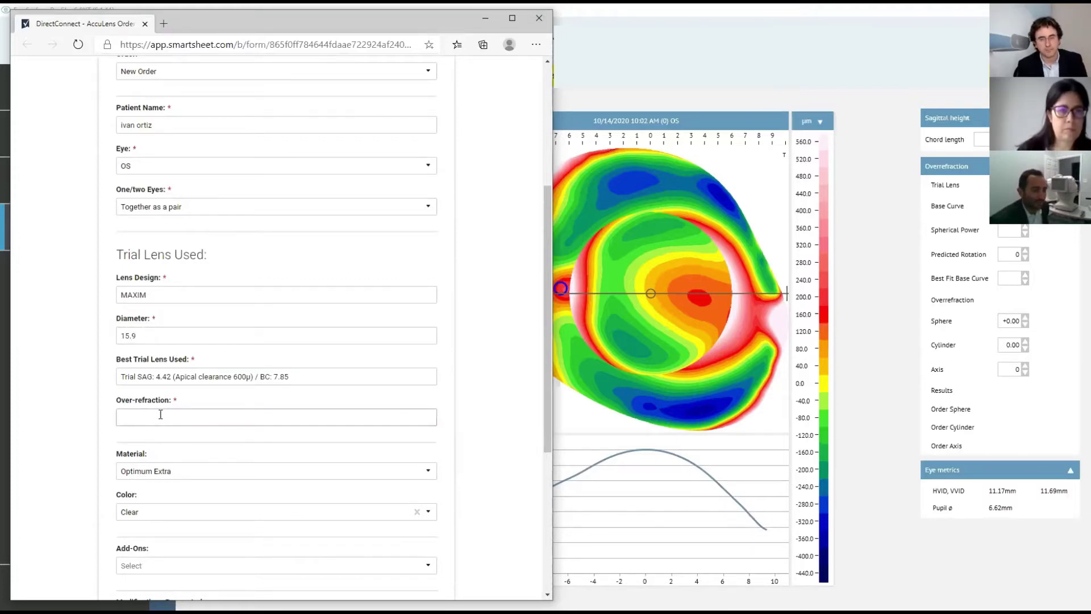
{"action": "scroll", "coordinate": [161, 414], "scroll_direction": "down", "scroll_amount": 2}
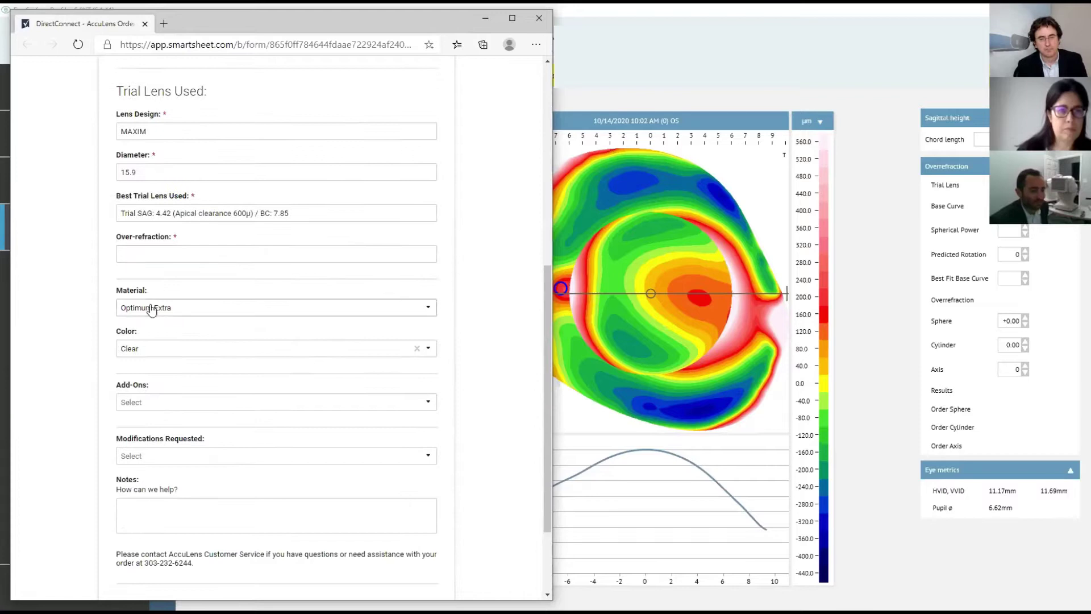
{"action": "left_click", "coordinate": [164, 516]}
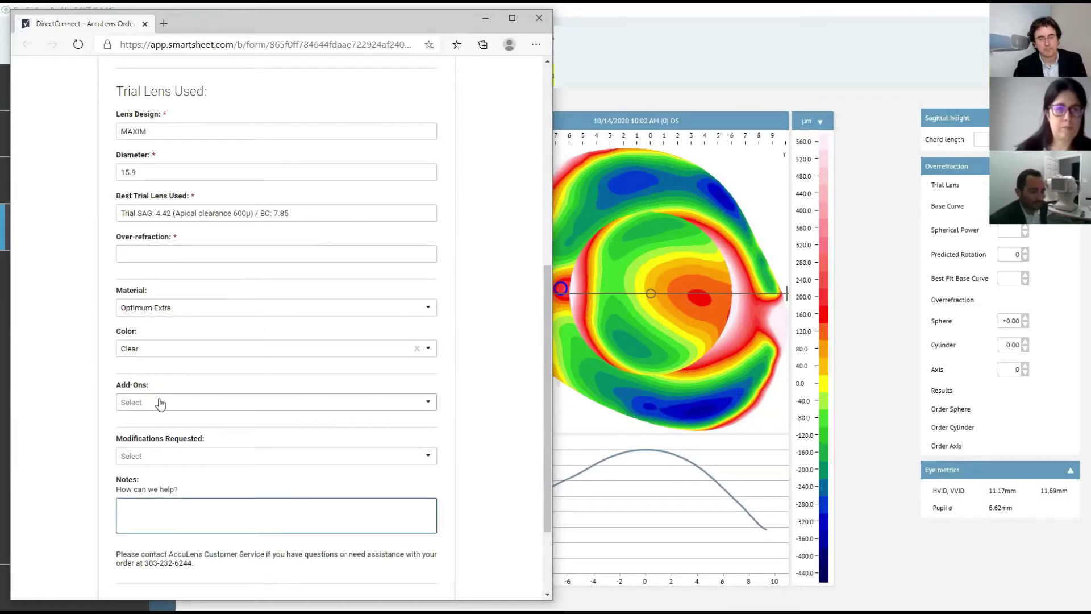
{"action": "scroll", "coordinate": [168, 405], "scroll_direction": "down", "scroll_amount": 2}
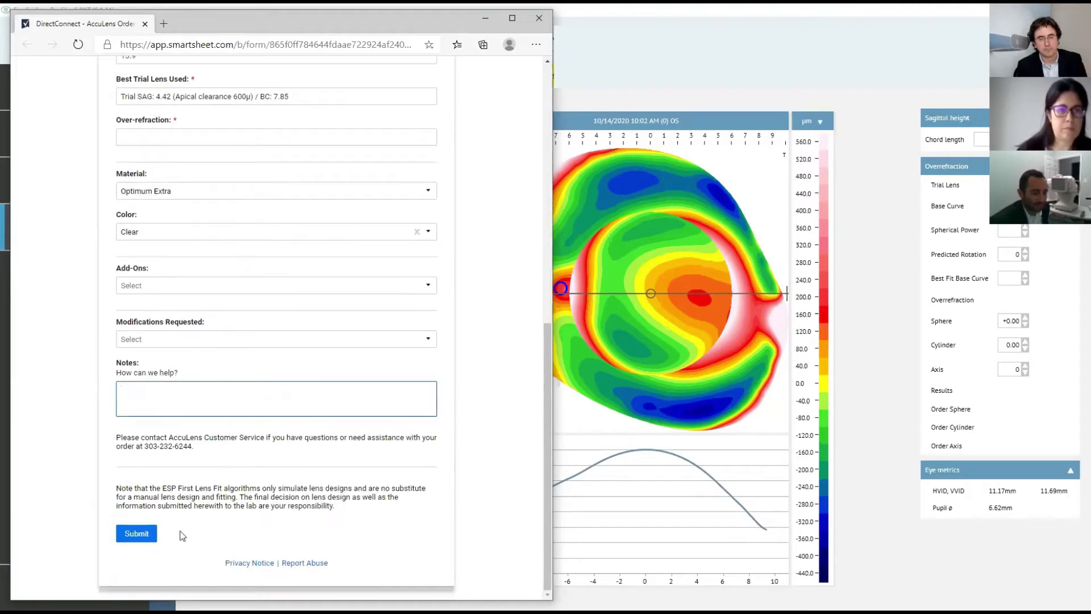